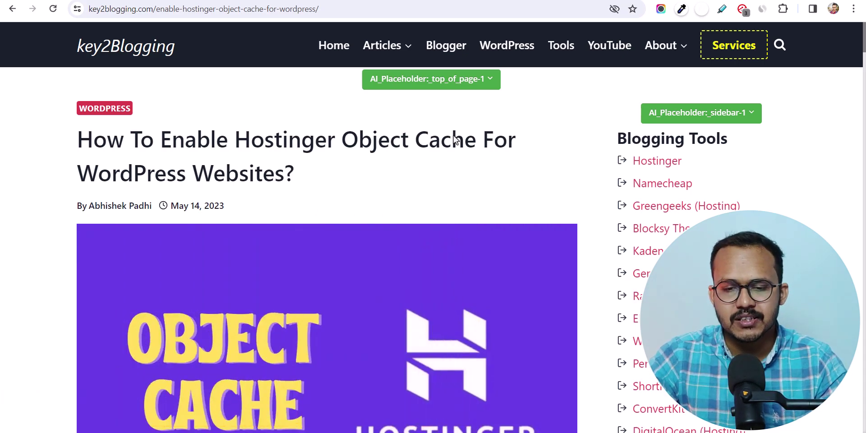
Go to the key2Blogging WordPress category page and bring up the Ezoic Chrome extension panel
{"action": "scroll", "coordinate": [453, 154], "scroll_direction": "down", "scroll_amount": 20}
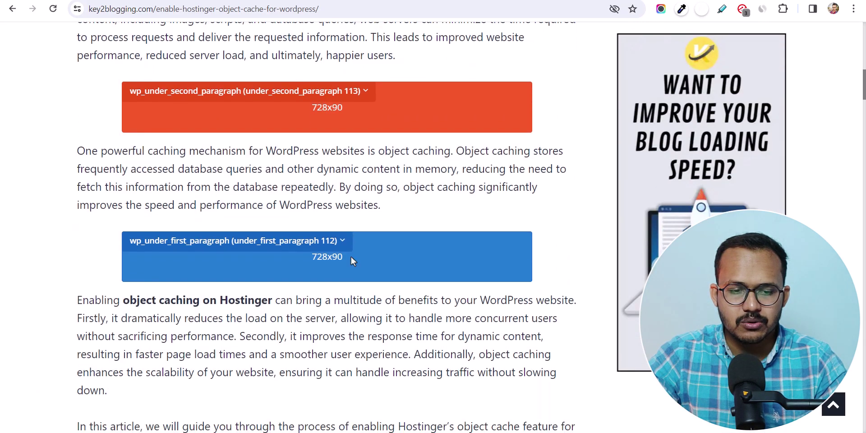
{"action": "scroll", "coordinate": [360, 269], "scroll_direction": "down", "scroll_amount": 14}
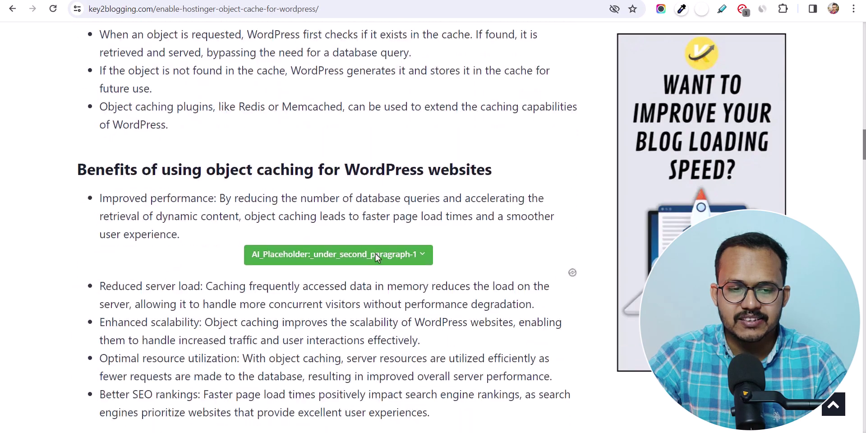
{"action": "scroll", "coordinate": [497, 234], "scroll_direction": "up", "scroll_amount": 10}
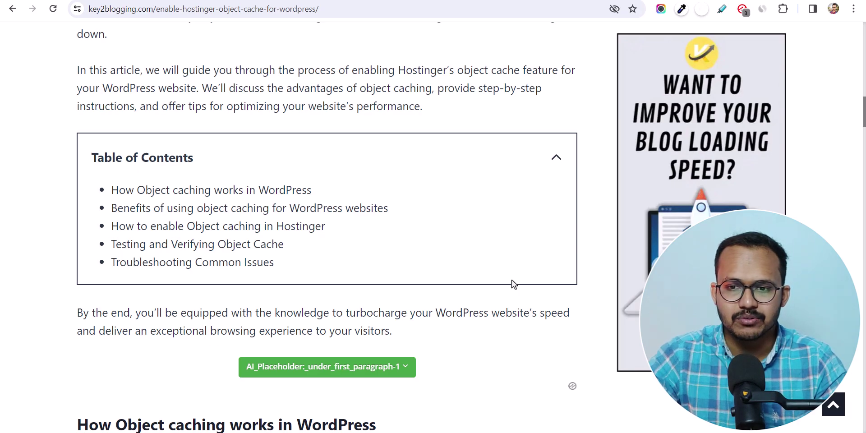
{"action": "scroll", "coordinate": [514, 280], "scroll_direction": "down", "scroll_amount": 7}
{"action": "scroll", "coordinate": [518, 276], "scroll_direction": "up", "scroll_amount": 8}
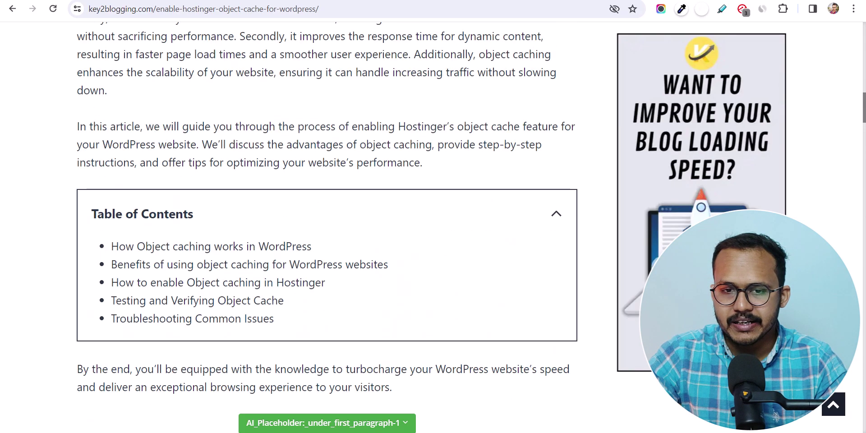
{"action": "scroll", "coordinate": [327, 226], "scroll_direction": "up", "scroll_amount": 10}
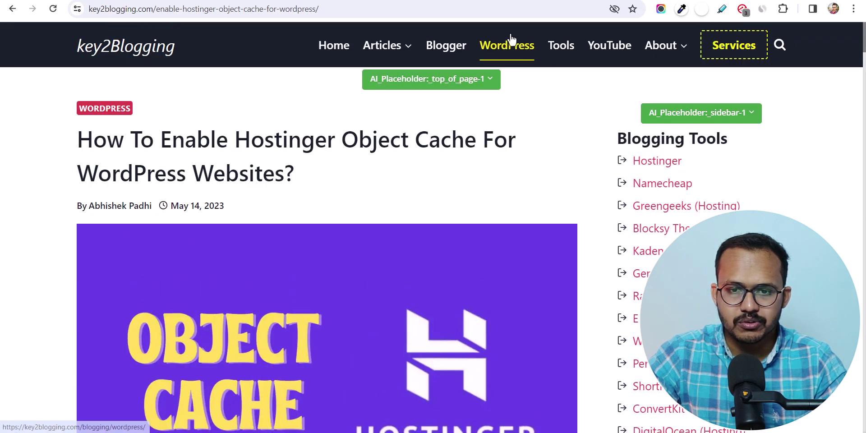
{"action": "left_click", "coordinate": [512, 39]}
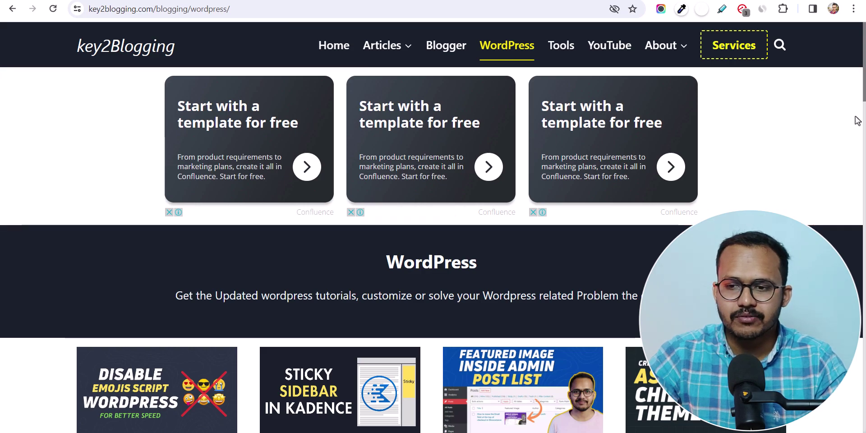
{"action": "left_click_drag", "start_coordinate": [865, 81], "coordinate": [865, 52]}
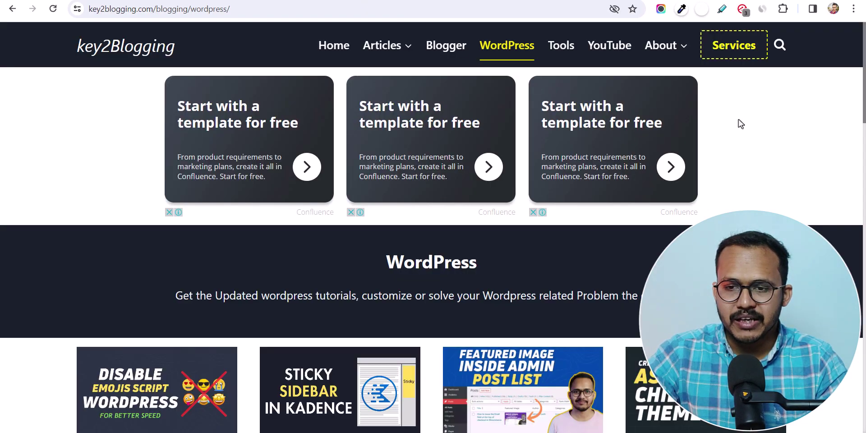
{"action": "left_click", "coordinate": [743, 9]}
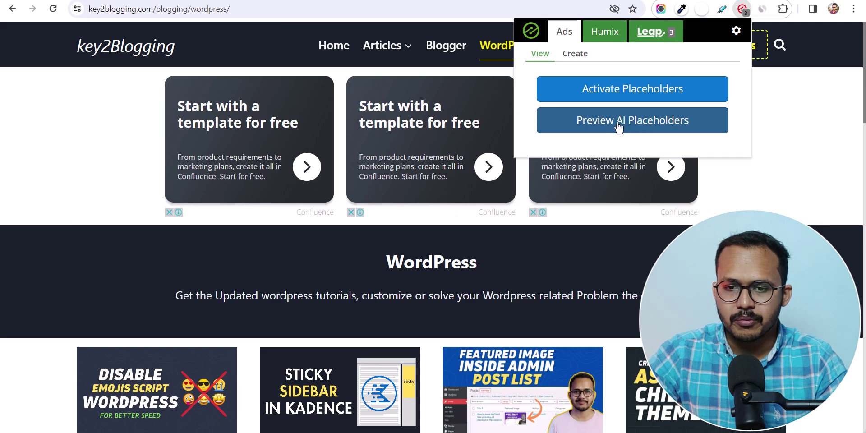
Preview AI placeholders on the category page and show hiding options for top_of_page-1
{"action": "left_click", "coordinate": [649, 122]}
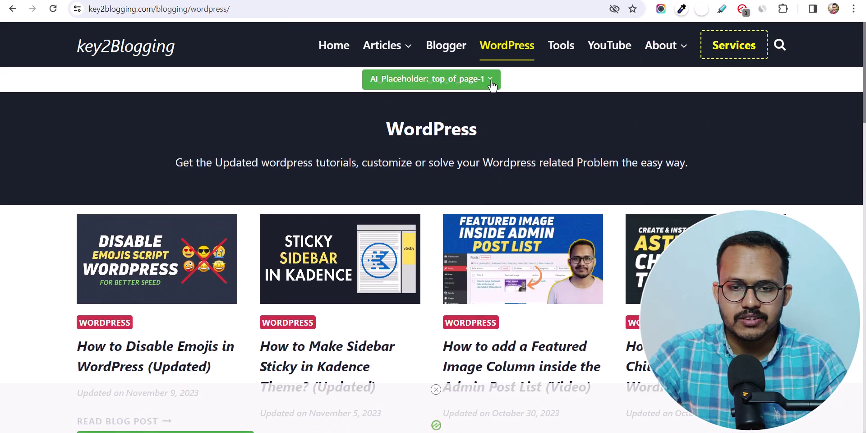
{"action": "left_click", "coordinate": [493, 82]}
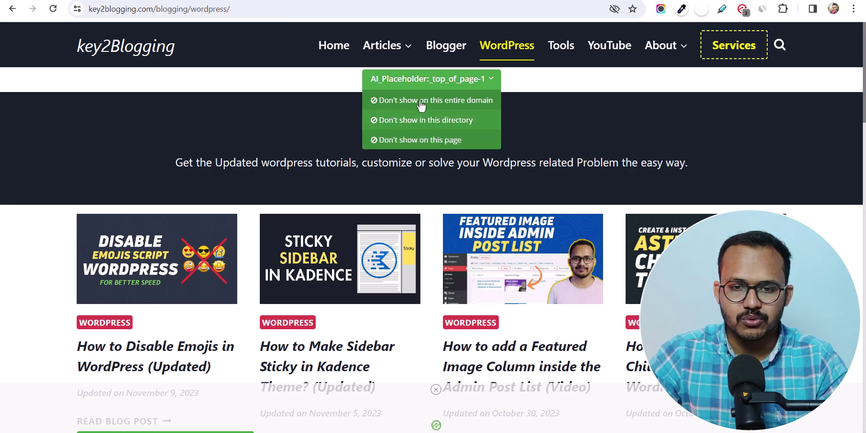
Block the top_of_page-1 AI placeholder on the entire domain
{"action": "left_click", "coordinate": [469, 103]}
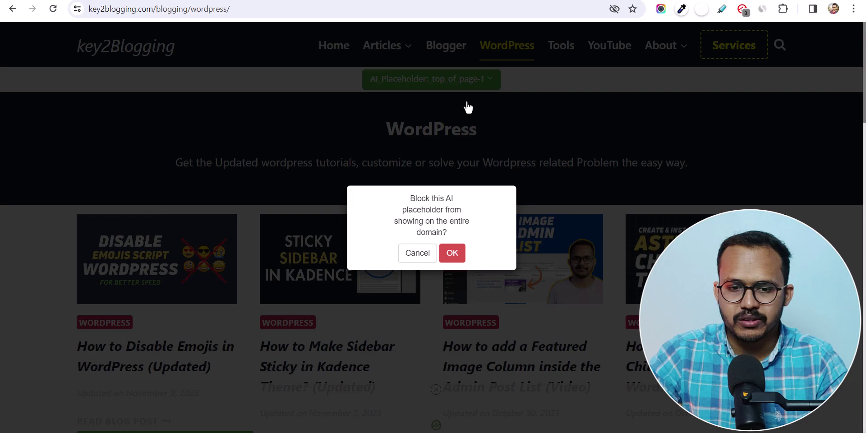
{"action": "left_click", "coordinate": [456, 252]}
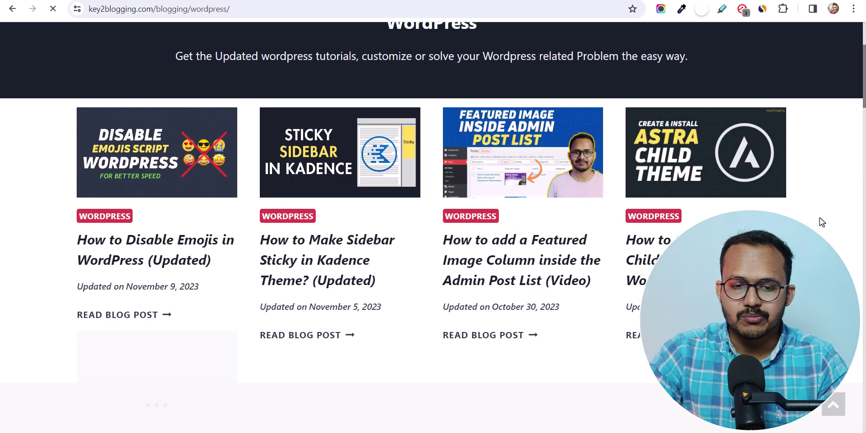
{"action": "scroll", "coordinate": [818, 221], "scroll_direction": "down", "scroll_amount": 5}
{"action": "scroll", "coordinate": [373, 222], "scroll_direction": "down", "scroll_amount": 9}
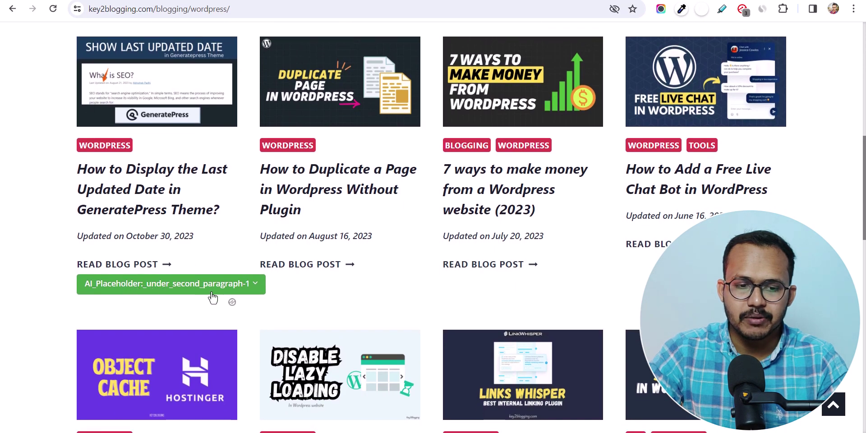
Block the under_second_paragraph-1 placeholder in this directory and confirm
{"action": "left_click", "coordinate": [251, 289]}
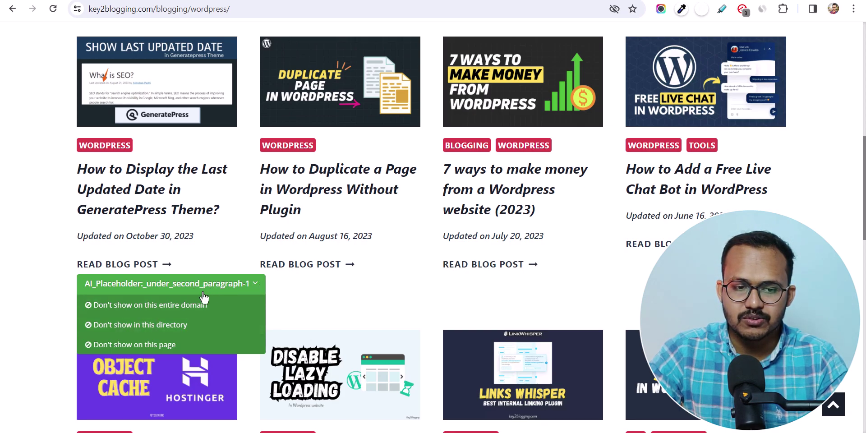
{"action": "left_click", "coordinate": [136, 325]}
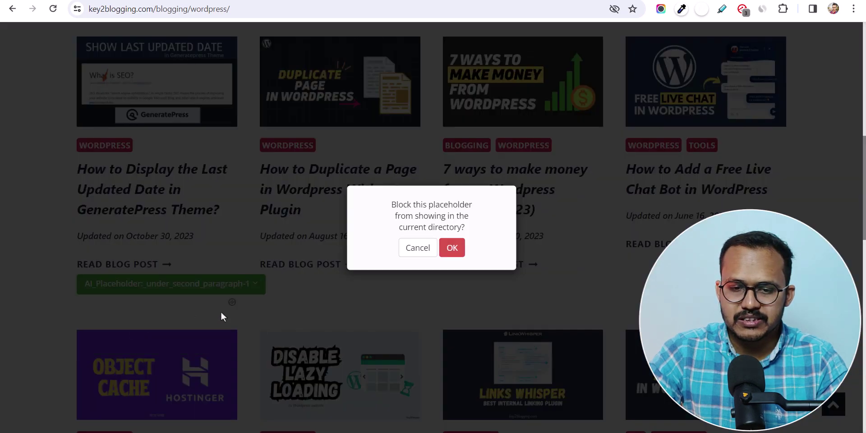
{"action": "left_click", "coordinate": [452, 248]}
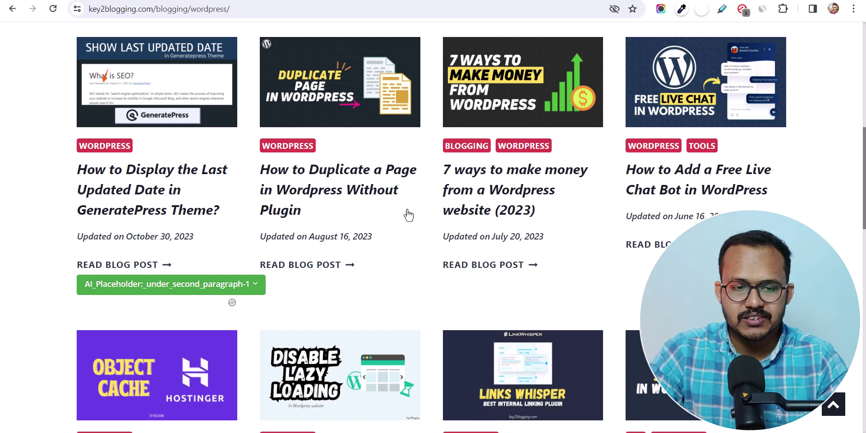
{"action": "left_click", "coordinate": [231, 292]}
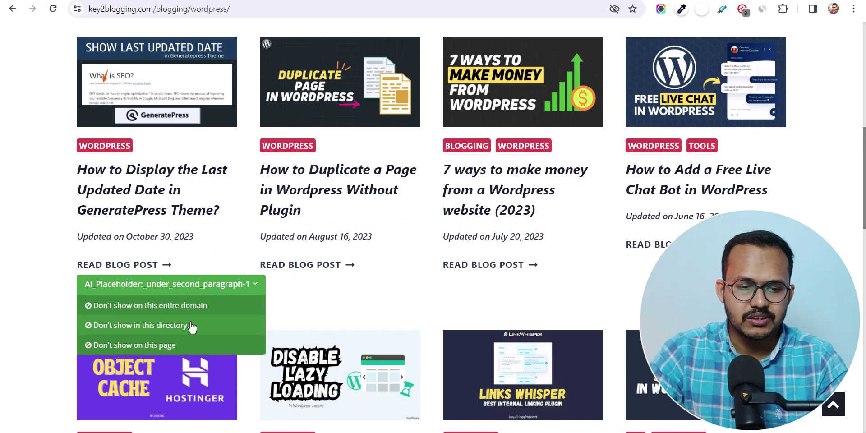
{"action": "left_click", "coordinate": [149, 326]}
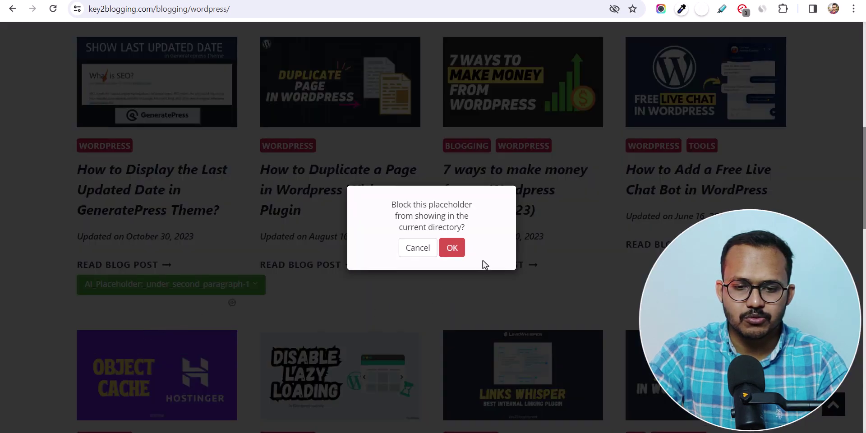
{"action": "left_click", "coordinate": [451, 248]}
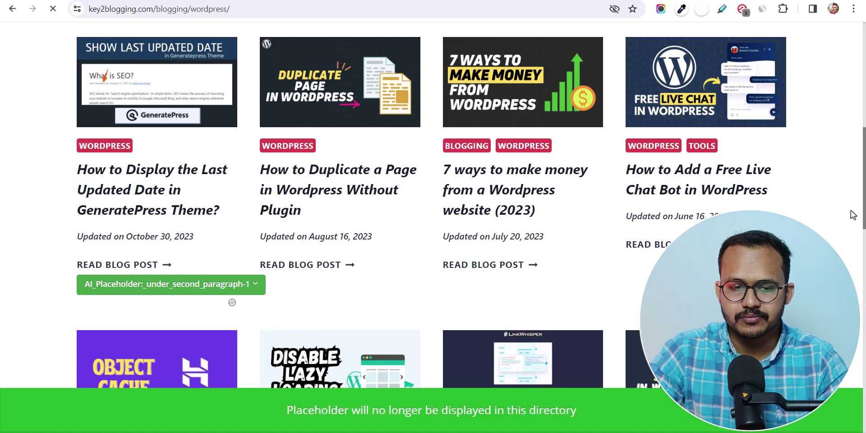
{"action": "scroll", "coordinate": [433, 226], "scroll_direction": "down", "scroll_amount": 5}
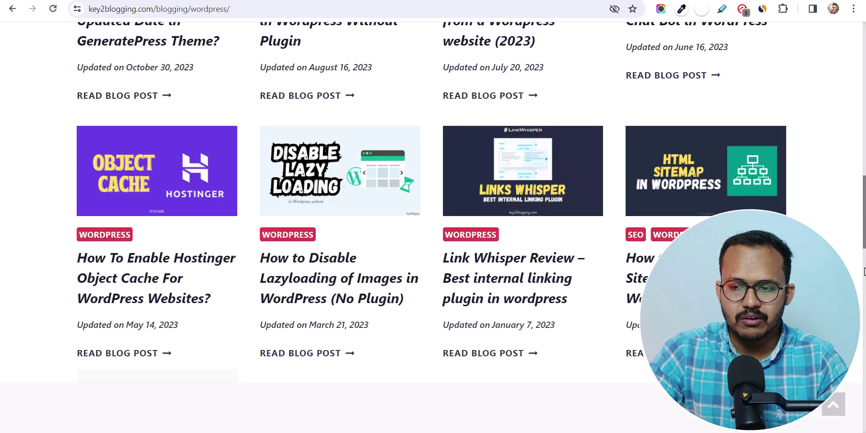
{"action": "scroll", "coordinate": [865, 252], "scroll_direction": "down", "scroll_amount": 3}
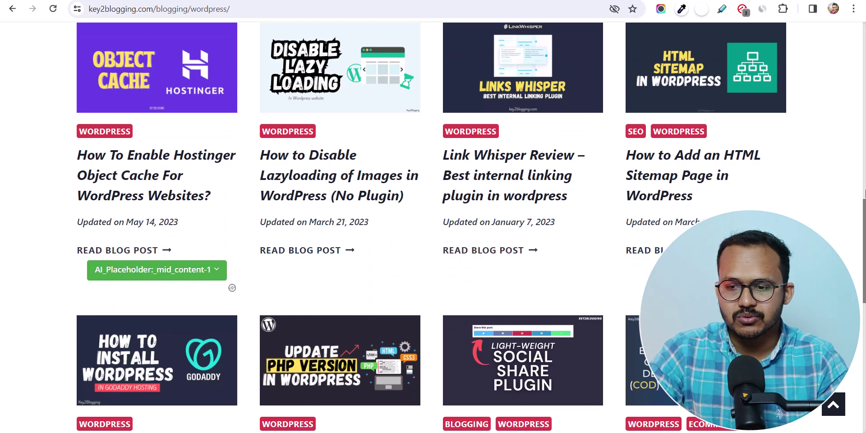
{"action": "scroll", "coordinate": [864, 192], "scroll_direction": "up", "scroll_amount": 10}
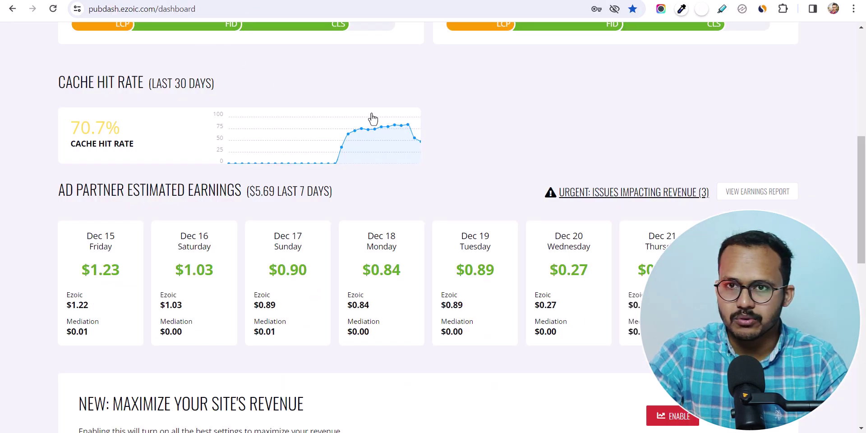
In Ad Positions > Ad Types > Auto-Insert Ads, switch off AI and Enhanced Placeholders and save
{"action": "scroll", "coordinate": [371, 118], "scroll_direction": "up", "scroll_amount": 7}
{"action": "left_click", "coordinate": [306, 103]}
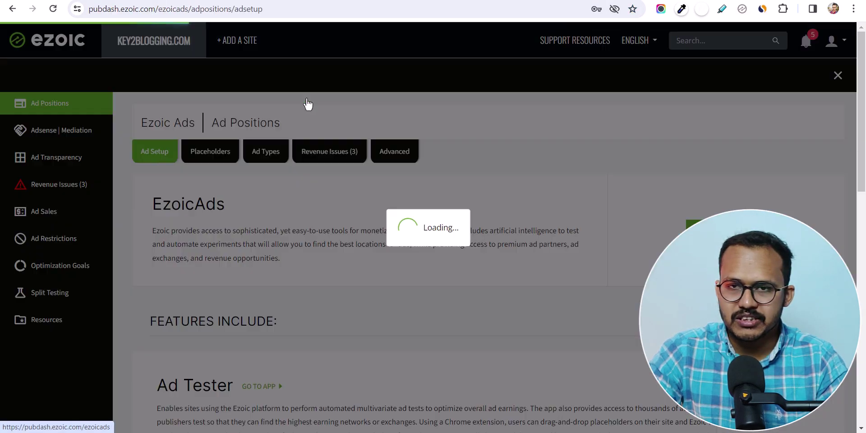
{"action": "left_click", "coordinate": [209, 160]}
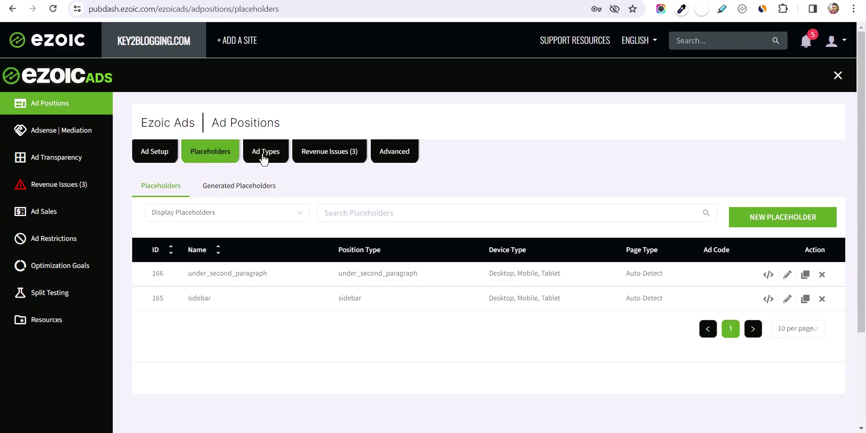
{"action": "left_click", "coordinate": [264, 156]}
{"action": "left_click", "coordinate": [593, 191]}
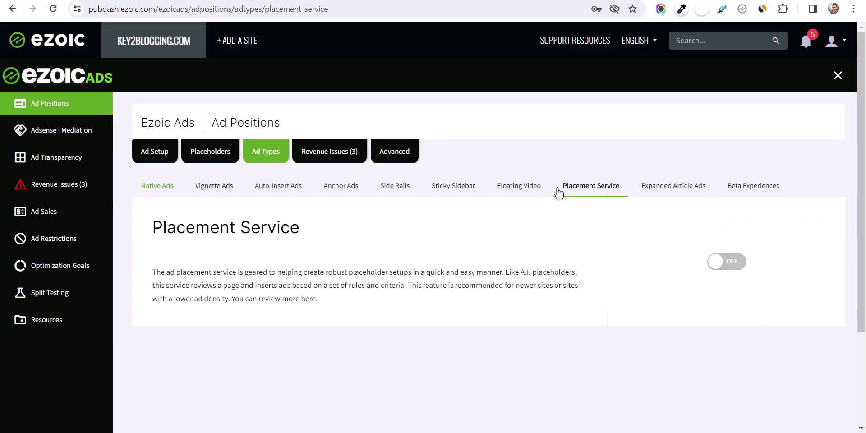
{"action": "left_click", "coordinate": [539, 189]}
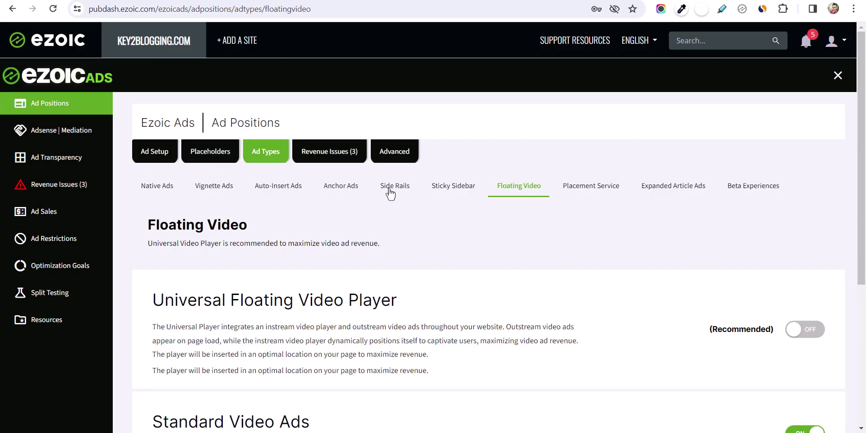
{"action": "left_click", "coordinate": [279, 192]}
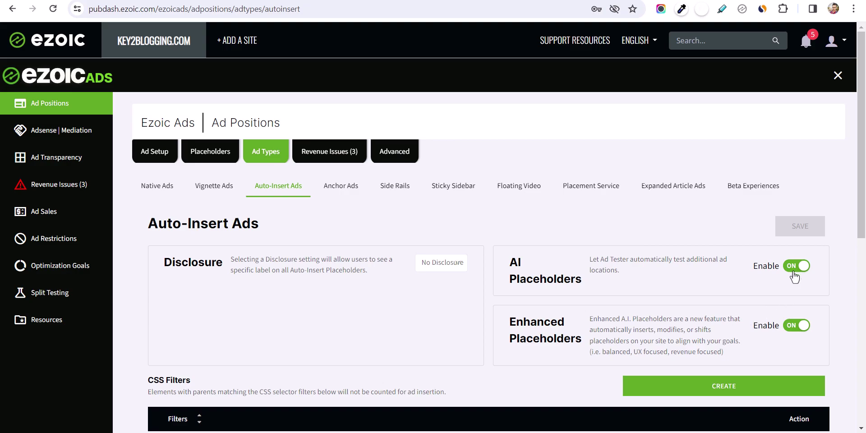
{"action": "left_click", "coordinate": [794, 270]}
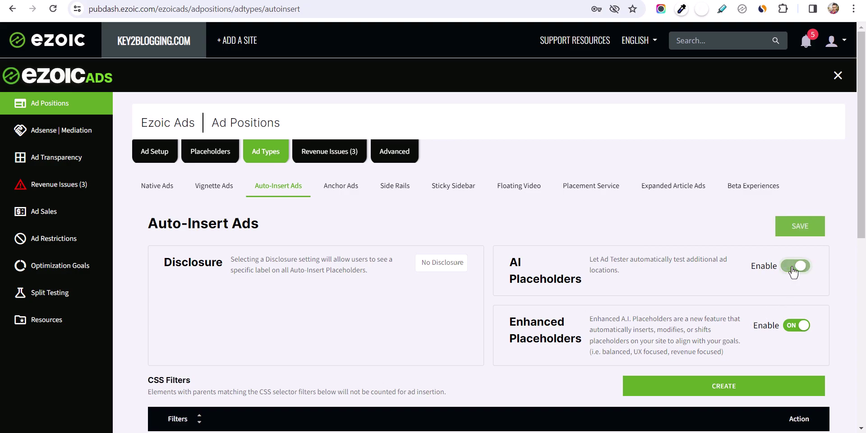
{"action": "left_click", "coordinate": [796, 326]}
{"action": "left_click", "coordinate": [791, 235]}
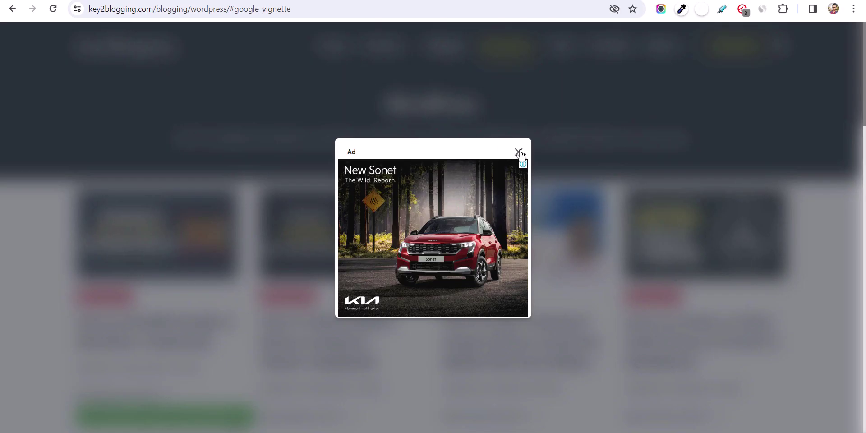
Close the vignette ad, reload the category page, and open the 'How to Add an HTML Sitemap Page in WordPress' post
{"action": "left_click", "coordinate": [519, 152]}
{"action": "left_click", "coordinate": [58, 10]}
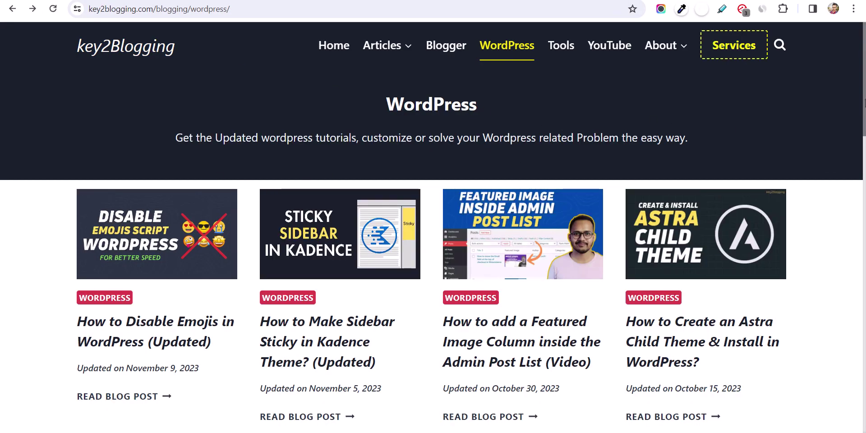
{"action": "scroll", "coordinate": [433, 226], "scroll_direction": "down", "scroll_amount": 10}
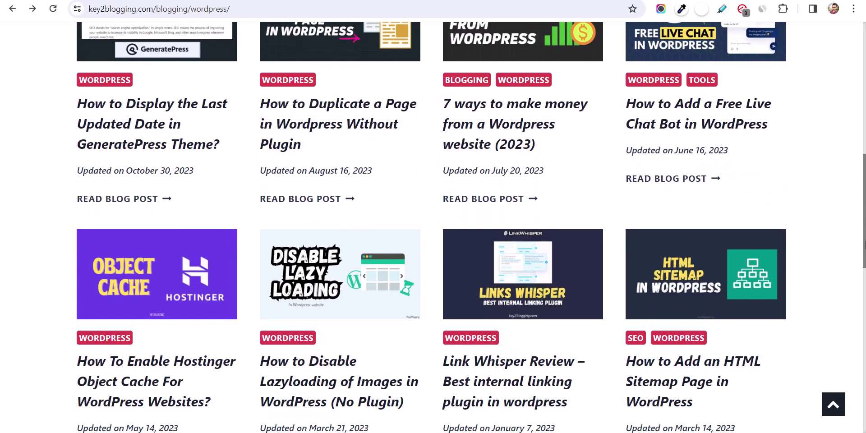
{"action": "scroll", "coordinate": [434, 226], "scroll_direction": "down", "scroll_amount": 8}
{"action": "left_click_drag", "start_coordinate": [865, 374], "coordinate": [862, 206]}
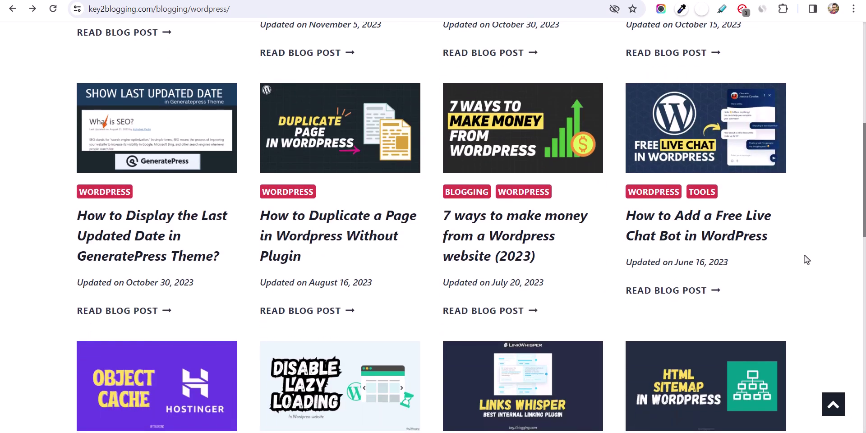
{"action": "scroll", "coordinate": [807, 257], "scroll_direction": "down", "scroll_amount": 5}
{"action": "left_click", "coordinate": [690, 274]}
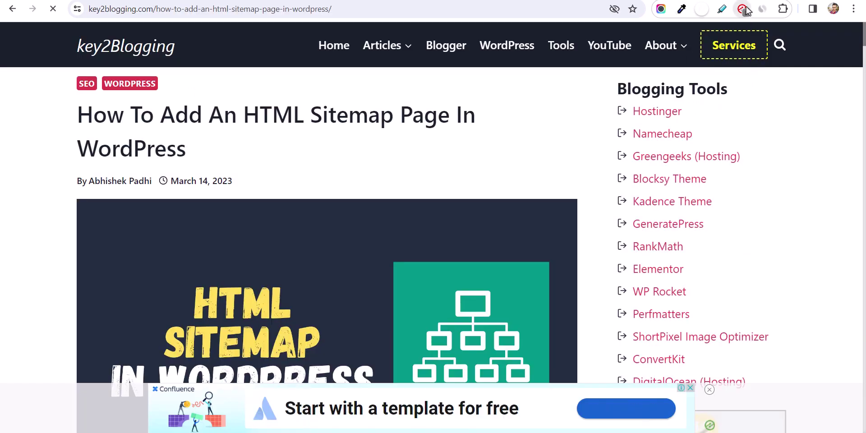
Activate placeholders from the Ezoic extension and scroll the article to see wp_mid_content and wp_long_content boxes
{"action": "left_click", "coordinate": [744, 9]}
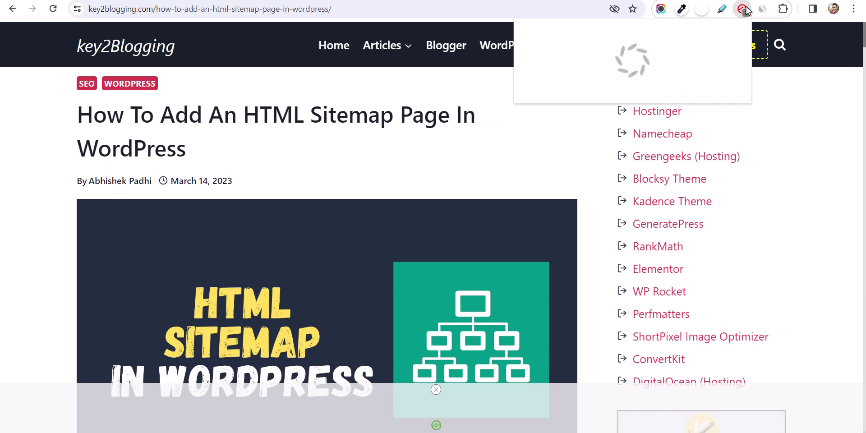
{"action": "left_click", "coordinate": [623, 88]}
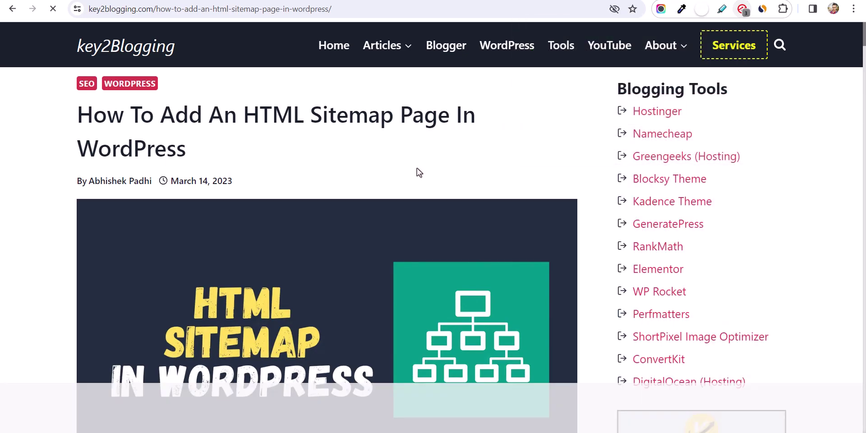
{"action": "scroll", "coordinate": [544, 160], "scroll_direction": "down", "scroll_amount": 10}
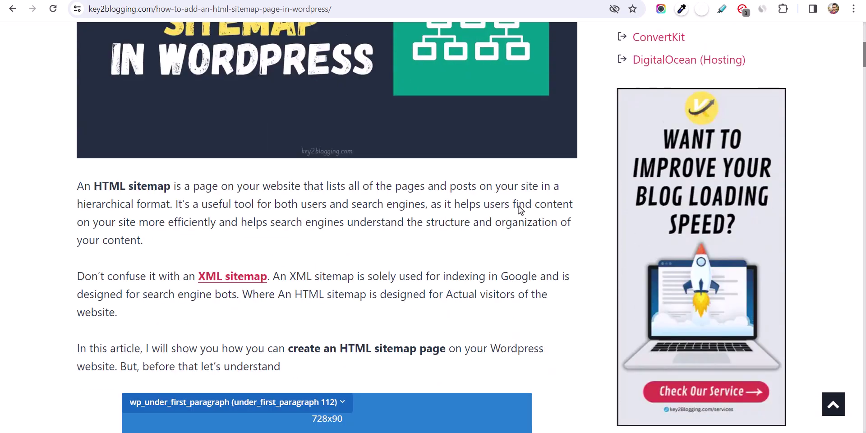
{"action": "scroll", "coordinate": [520, 213], "scroll_direction": "down", "scroll_amount": 1}
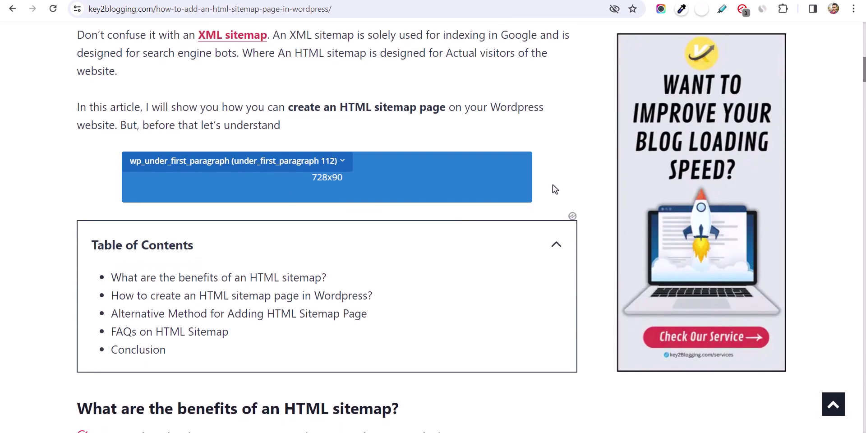
{"action": "scroll", "coordinate": [555, 189], "scroll_direction": "down", "scroll_amount": 11}
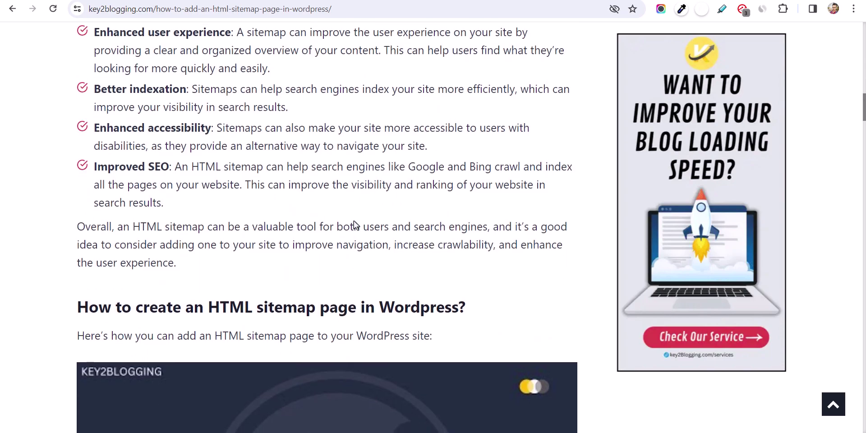
{"action": "scroll", "coordinate": [354, 224], "scroll_direction": "up", "scroll_amount": 1}
{"action": "scroll", "coordinate": [416, 296], "scroll_direction": "down", "scroll_amount": 5}
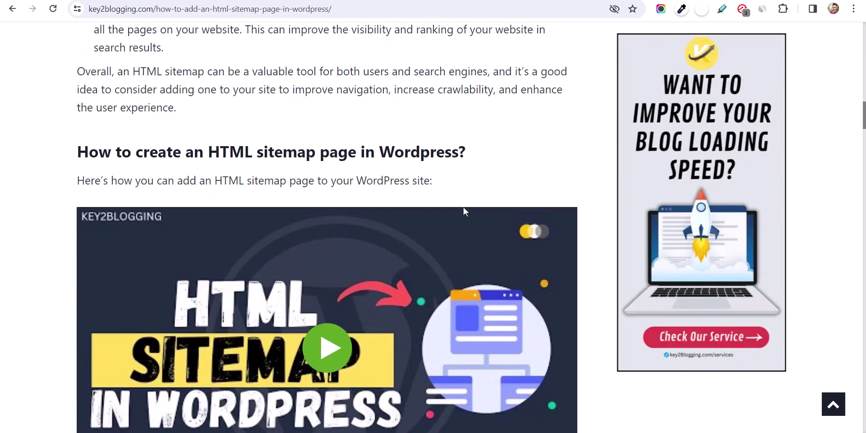
{"action": "scroll", "coordinate": [465, 212], "scroll_direction": "down", "scroll_amount": 15}
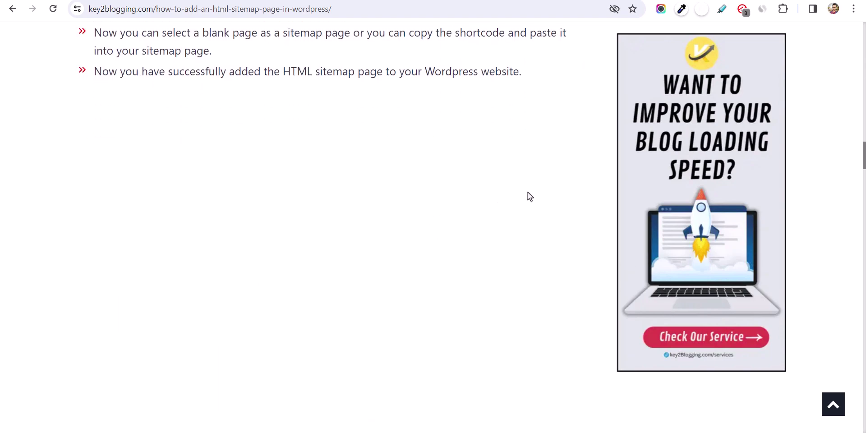
{"action": "scroll", "coordinate": [530, 197], "scroll_direction": "down", "scroll_amount": 20}
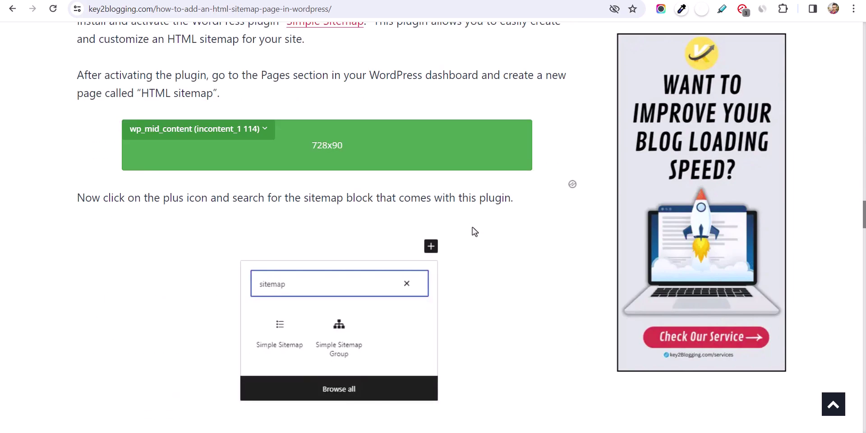
{"action": "scroll", "coordinate": [489, 242], "scroll_direction": "down", "scroll_amount": 5}
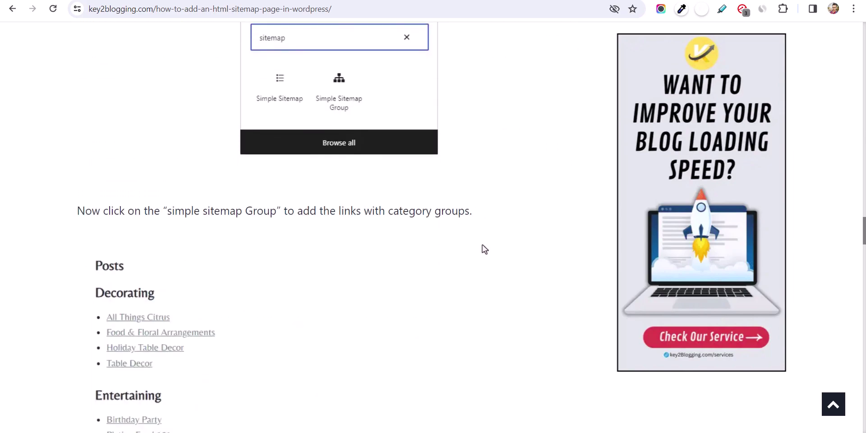
{"action": "scroll", "coordinate": [484, 249], "scroll_direction": "down", "scroll_amount": 13}
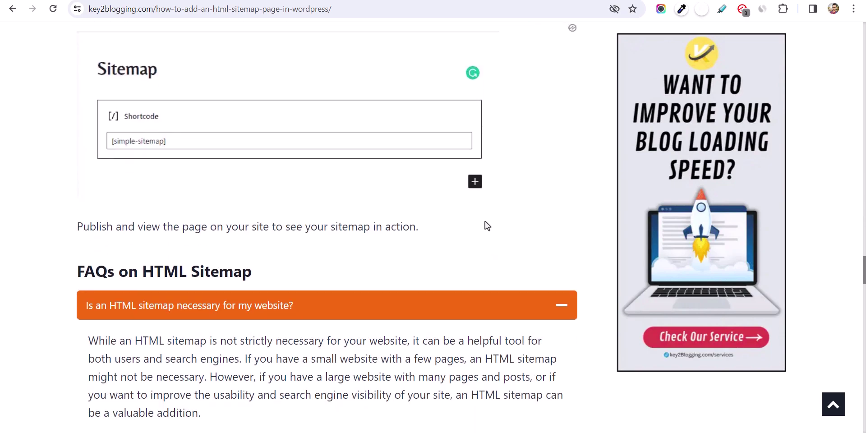
{"action": "scroll", "coordinate": [488, 225], "scroll_direction": "up", "scroll_amount": 3}
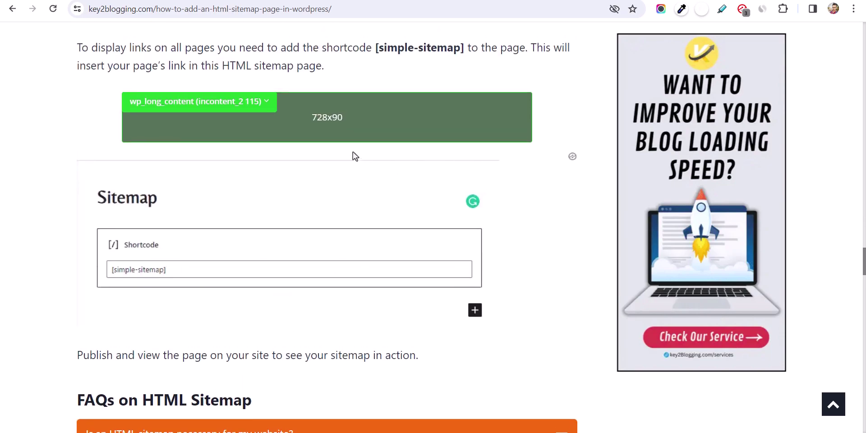
View the wp_long_content placeholder's menu, then return to the plugin's Integration Status tab
{"action": "left_click", "coordinate": [269, 108]}
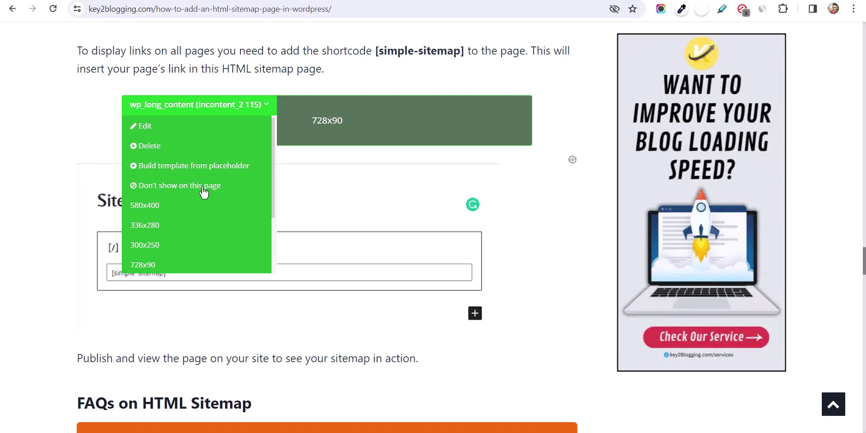
{"action": "scroll", "coordinate": [68, 323], "scroll_direction": "down", "scroll_amount": 5}
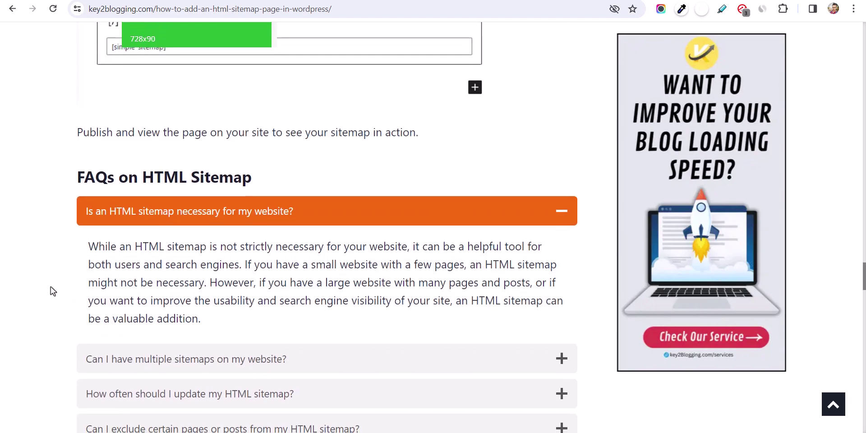
{"action": "scroll", "coordinate": [53, 291], "scroll_direction": "down", "scroll_amount": 10}
{"action": "scroll", "coordinate": [257, 253], "scroll_direction": "up", "scroll_amount": 20}
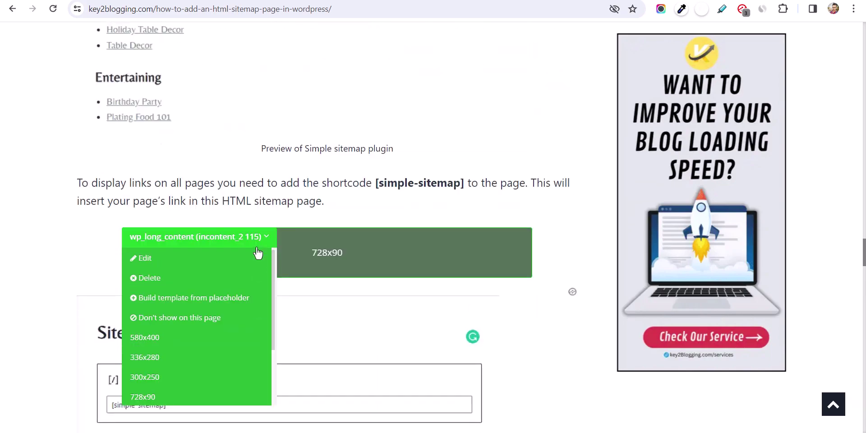
{"action": "scroll", "coordinate": [258, 253], "scroll_direction": "up", "scroll_amount": 20}
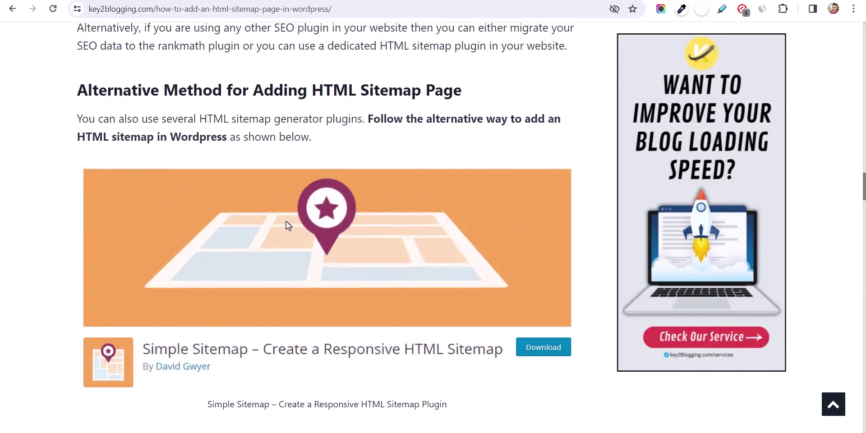
{"action": "scroll", "coordinate": [287, 226], "scroll_direction": "up", "scroll_amount": 20}
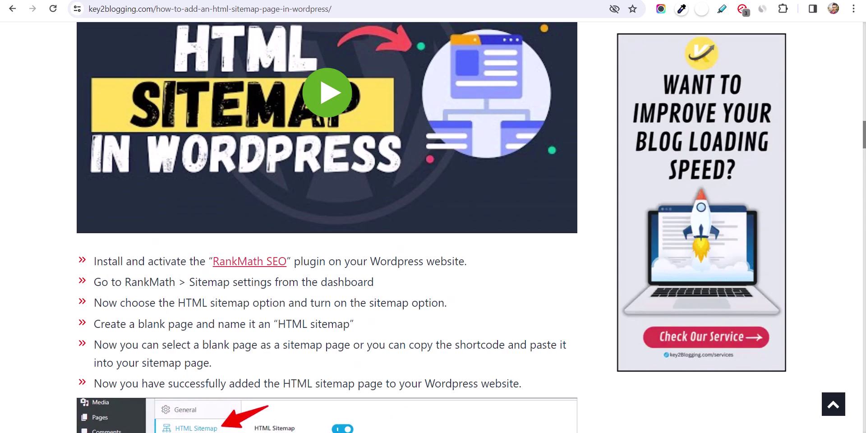
{"action": "left_click", "coordinate": [198, 1]}
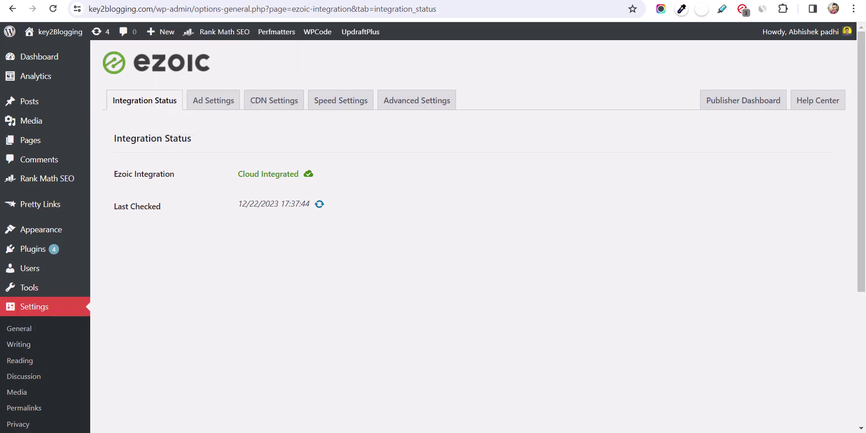
Open the plugin's ad placeholder list and show rows 16-30
{"action": "left_click", "coordinate": [213, 98]}
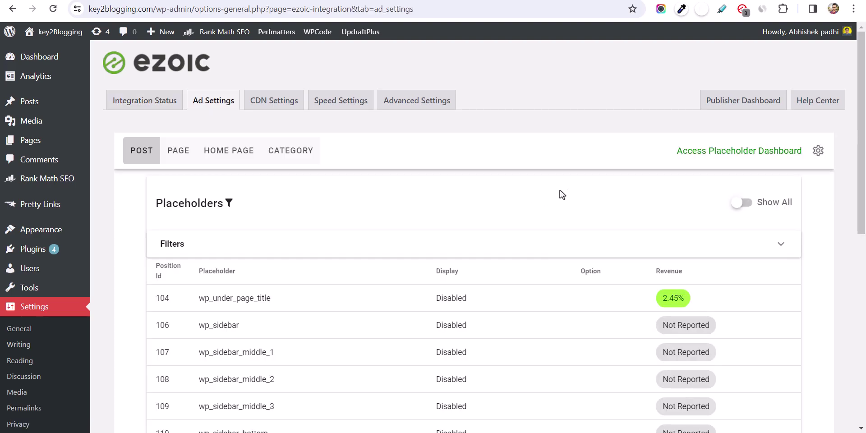
{"action": "scroll", "coordinate": [495, 185], "scroll_direction": "down", "scroll_amount": 4}
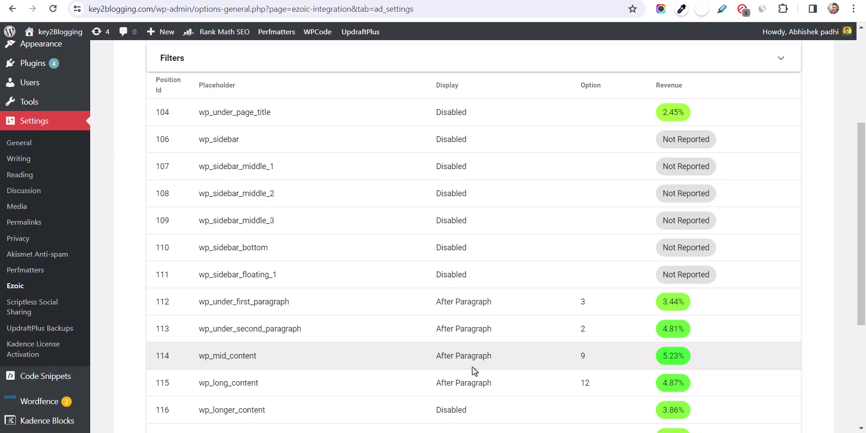
{"action": "scroll", "coordinate": [519, 357], "scroll_direction": "down", "scroll_amount": 4}
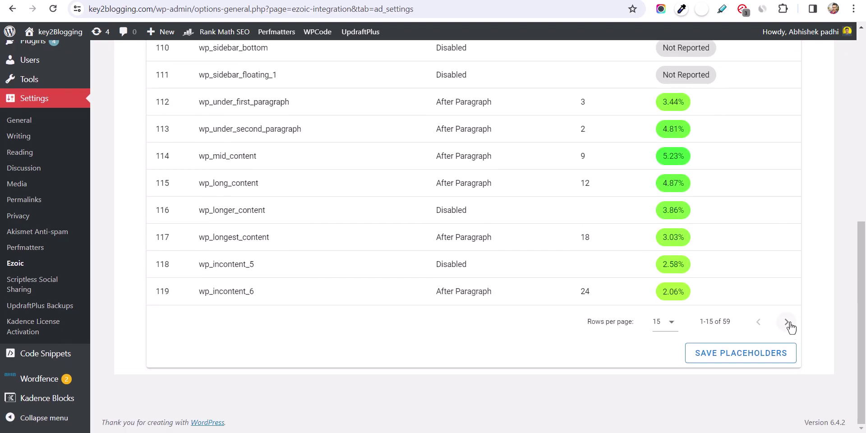
{"action": "left_click", "coordinate": [787, 324]}
{"action": "scroll", "coordinate": [470, 251], "scroll_direction": "up", "scroll_amount": 5}
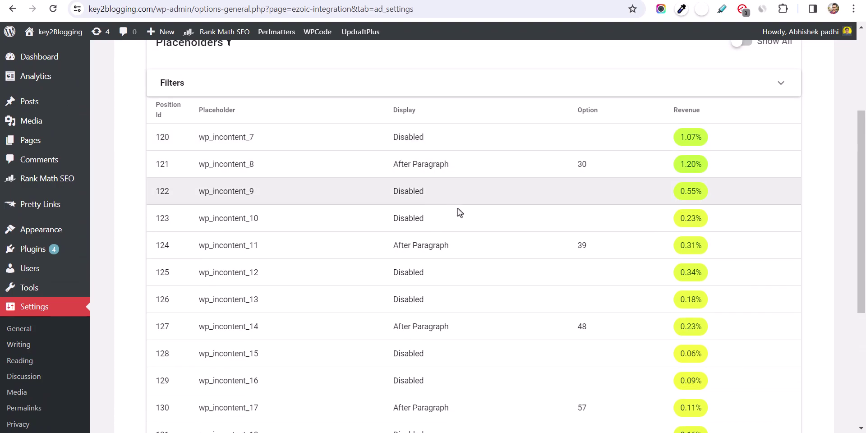
Inspect the wp_incontent_9 and wp_incontent_11 display rules, cancelling both without saving
{"action": "left_click", "coordinate": [427, 194]}
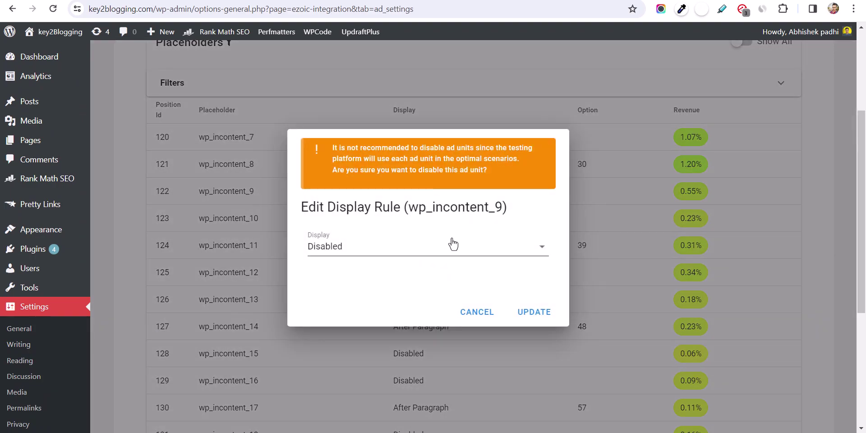
{"action": "left_click", "coordinate": [453, 244]}
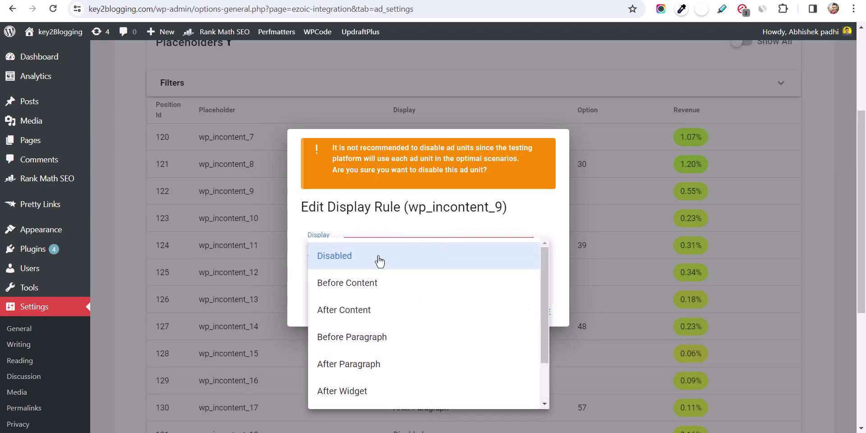
{"action": "left_click", "coordinate": [530, 220]}
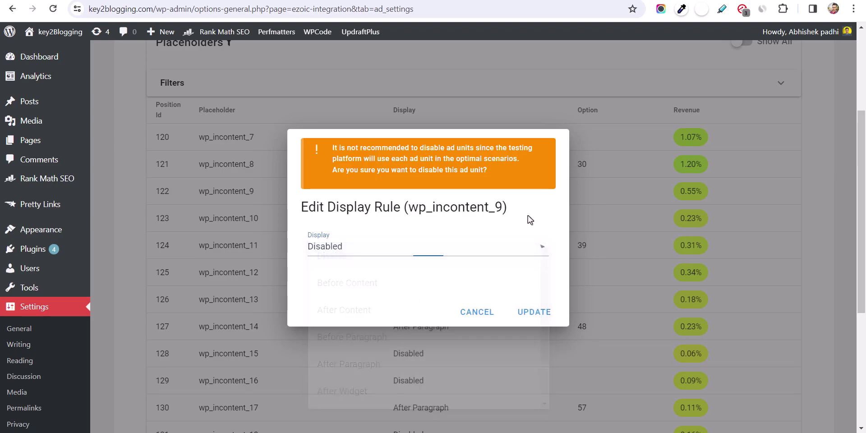
{"action": "left_click", "coordinate": [470, 313]}
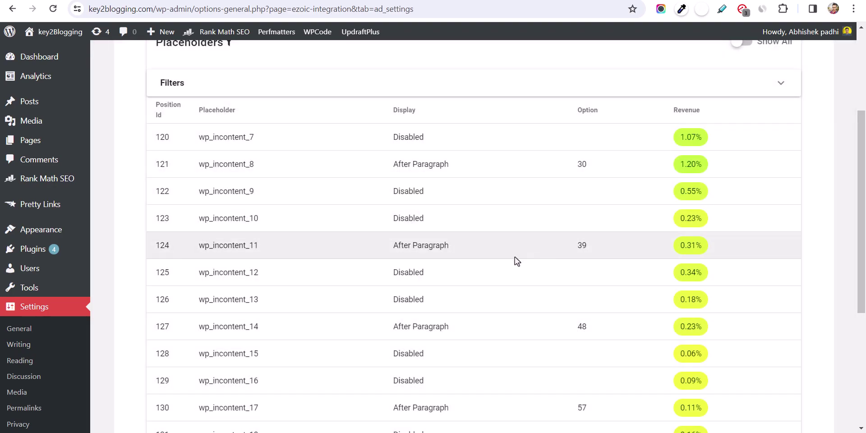
{"action": "left_click", "coordinate": [427, 245]}
{"action": "left_click", "coordinate": [433, 200]}
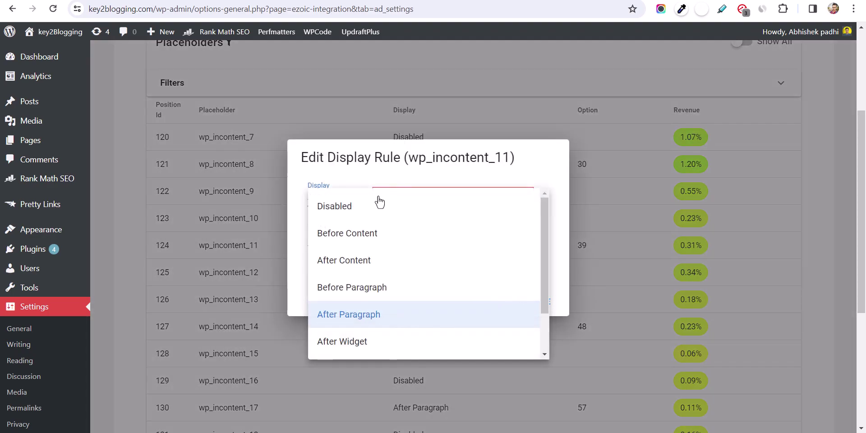
{"action": "left_click", "coordinate": [374, 215]}
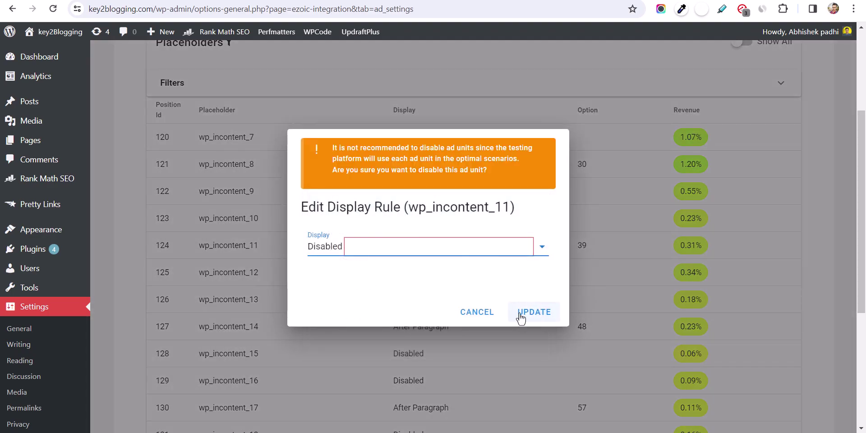
{"action": "left_click", "coordinate": [477, 316]}
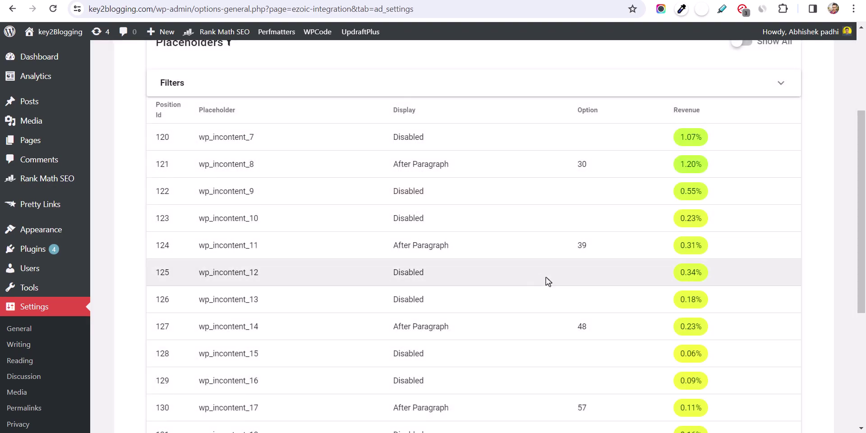
Set wp_incontent_17's display to Disabled and update it
{"action": "scroll", "coordinate": [544, 279], "scroll_direction": "down", "scroll_amount": 4}
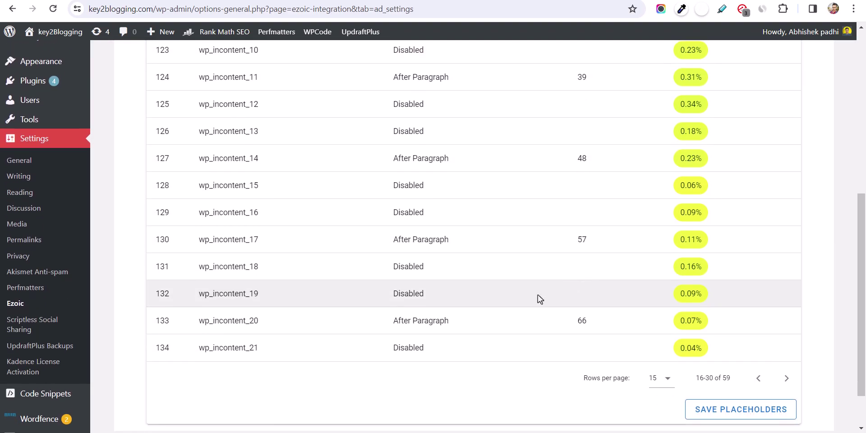
{"action": "scroll", "coordinate": [455, 288], "scroll_direction": "up", "scroll_amount": 2}
{"action": "scroll", "coordinate": [454, 288], "scroll_direction": "up", "scroll_amount": 2}
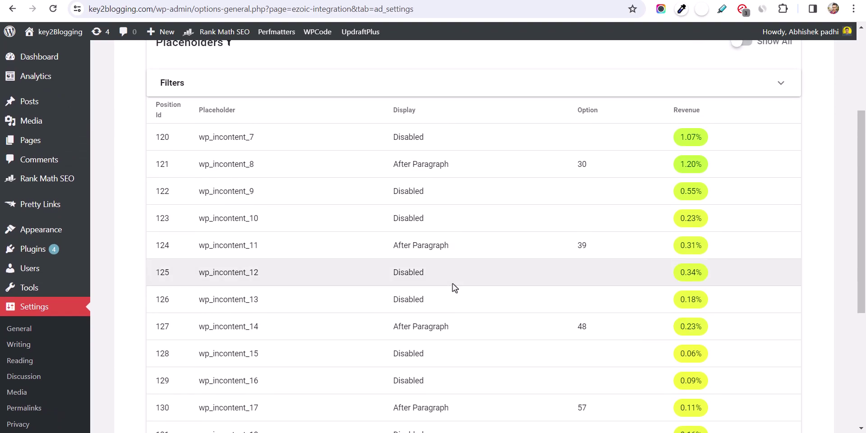
{"action": "scroll", "coordinate": [512, 255], "scroll_direction": "down", "scroll_amount": 2}
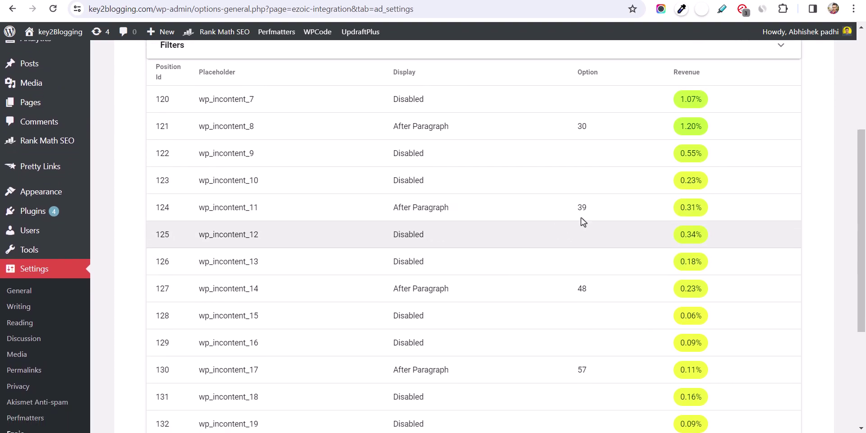
{"action": "scroll", "coordinate": [668, 180], "scroll_direction": "up", "scroll_amount": 3}
{"action": "scroll", "coordinate": [534, 269], "scroll_direction": "down", "scroll_amount": 3}
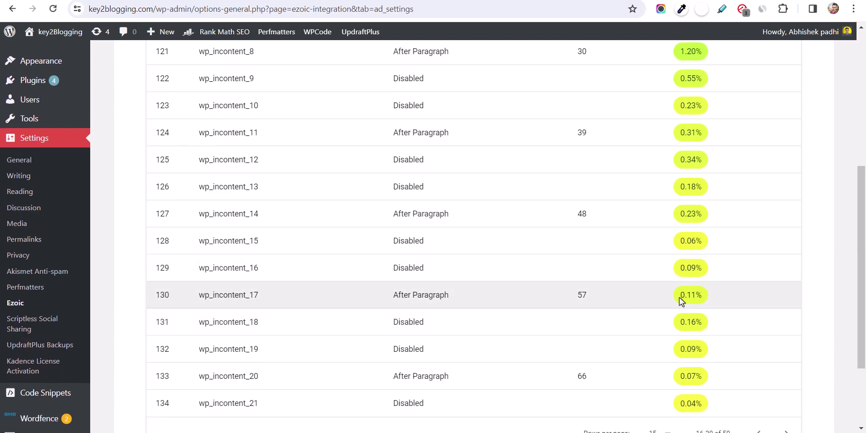
{"action": "left_click", "coordinate": [404, 295]}
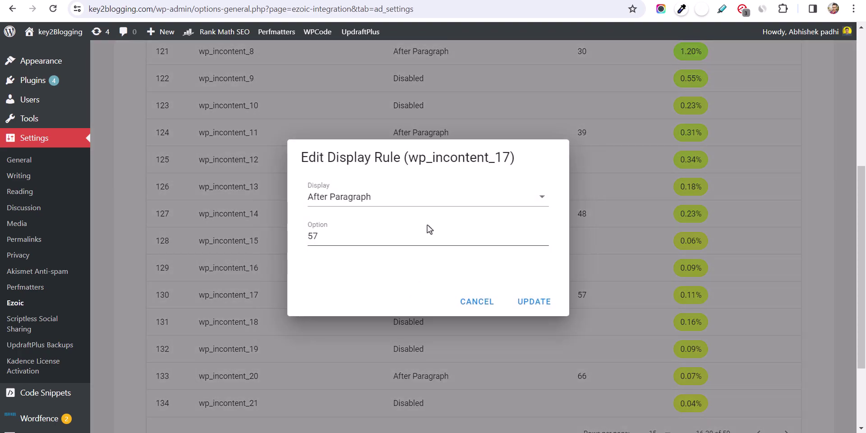
{"action": "left_click", "coordinate": [429, 198]}
{"action": "left_click", "coordinate": [386, 198]}
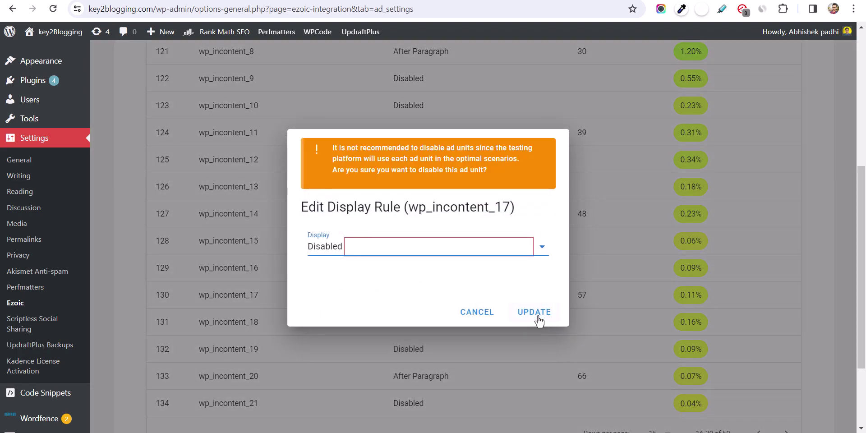
{"action": "left_click", "coordinate": [535, 312]}
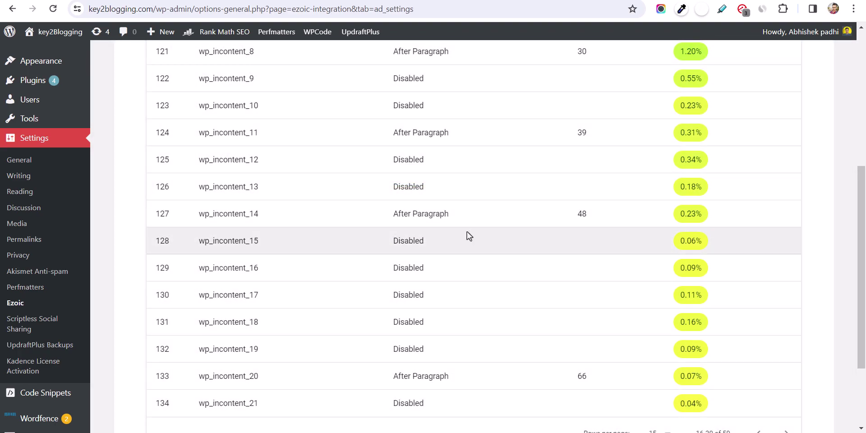
Open the Inserter Settings and scroll down to the Insertion Filters list (blockquote, table)
{"action": "scroll", "coordinate": [577, 316], "scroll_direction": "down", "scroll_amount": 3}
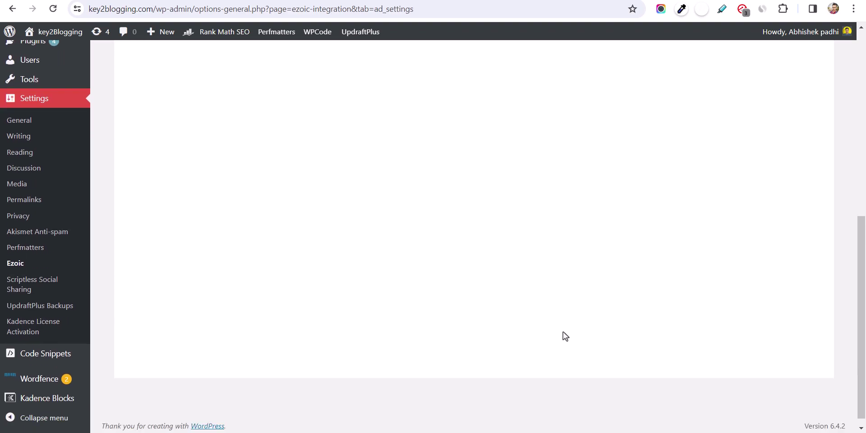
{"action": "scroll", "coordinate": [802, 344], "scroll_direction": "up", "scroll_amount": 9}
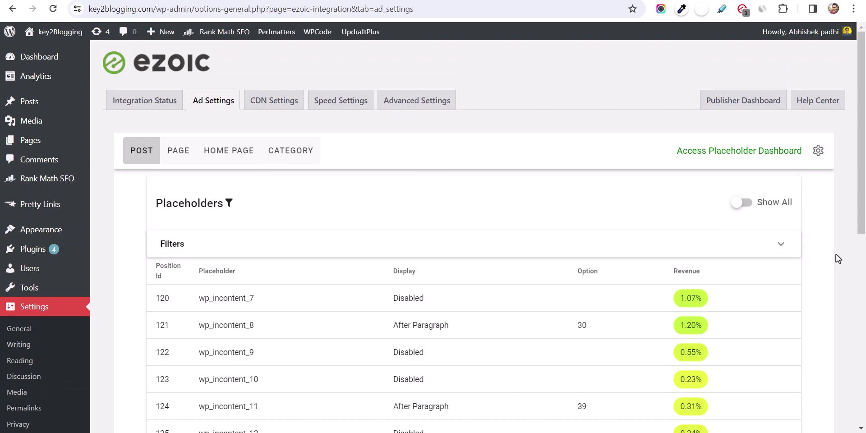
{"action": "left_click", "coordinate": [818, 152]}
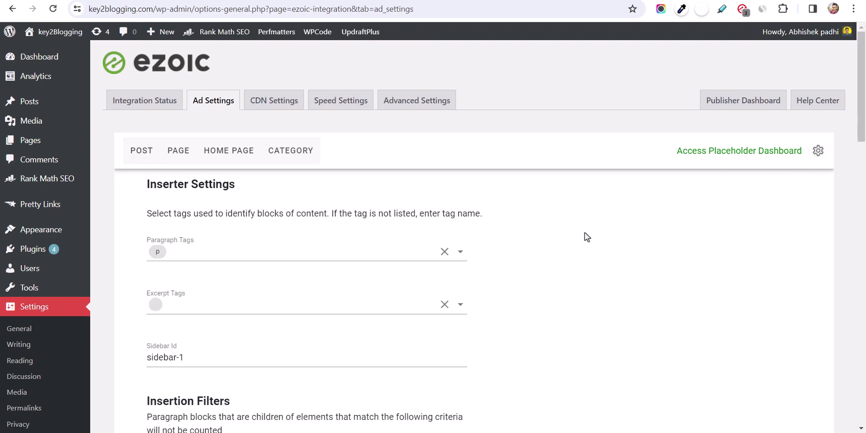
{"action": "scroll", "coordinate": [594, 227], "scroll_direction": "down", "scroll_amount": 1}
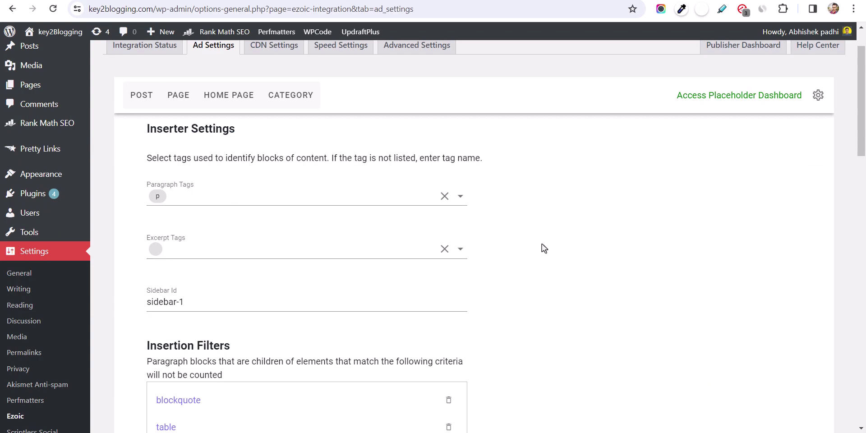
{"action": "scroll", "coordinate": [609, 233], "scroll_direction": "down", "scroll_amount": 1}
{"action": "scroll", "coordinate": [609, 236], "scroll_direction": "down", "scroll_amount": 2}
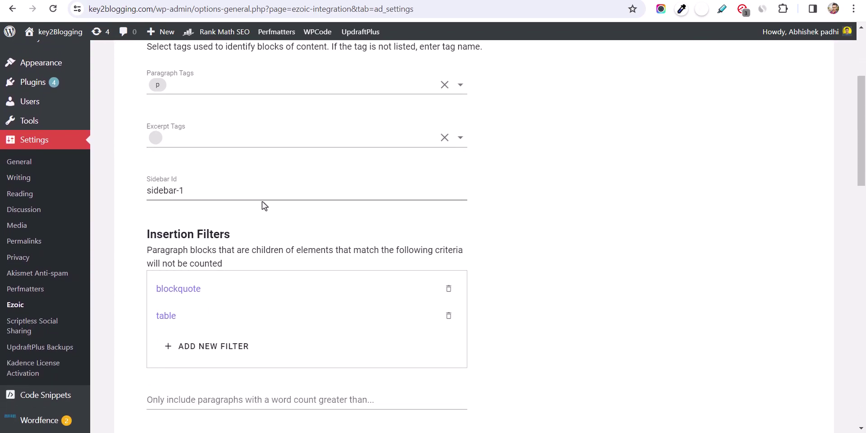
{"action": "scroll", "coordinate": [174, 309], "scroll_direction": "down", "scroll_amount": 1}
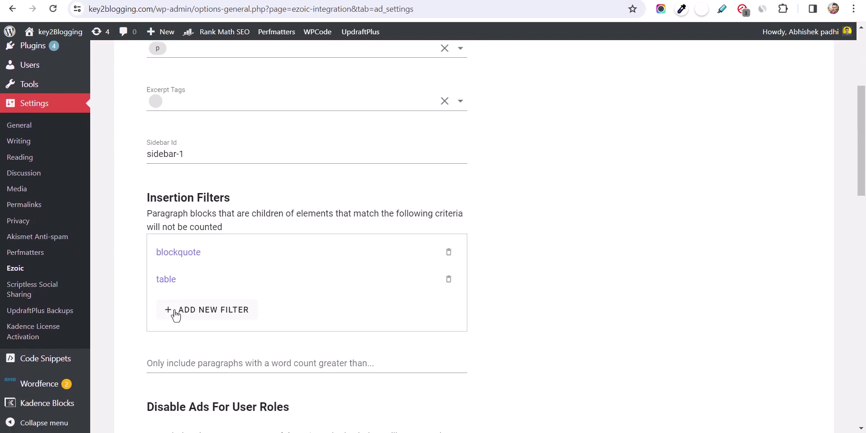
{"action": "scroll", "coordinate": [248, 299], "scroll_direction": "down", "scroll_amount": 1}
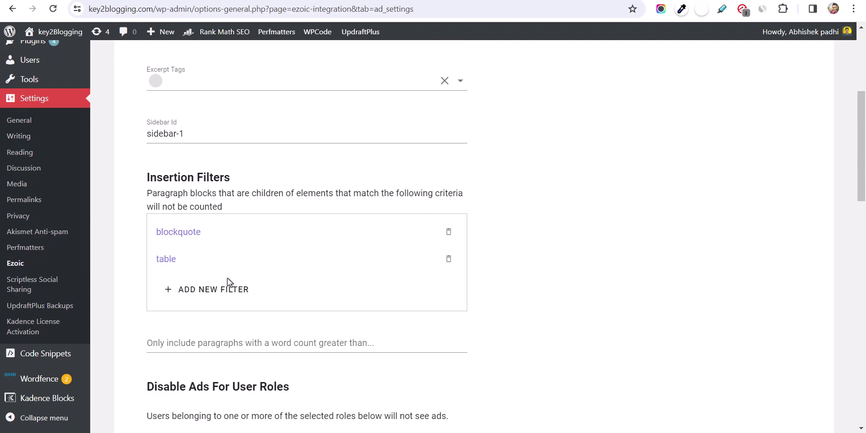
Create a new insertion filter with Element li
{"action": "left_click", "coordinate": [193, 287]}
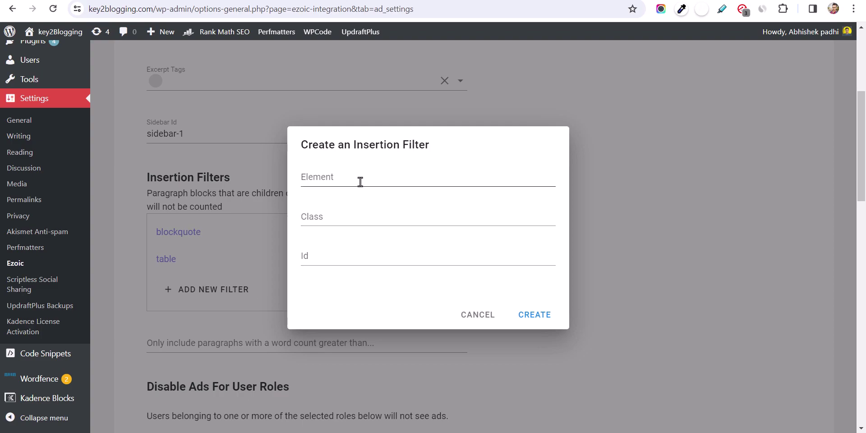
{"action": "left_click", "coordinate": [361, 182]}
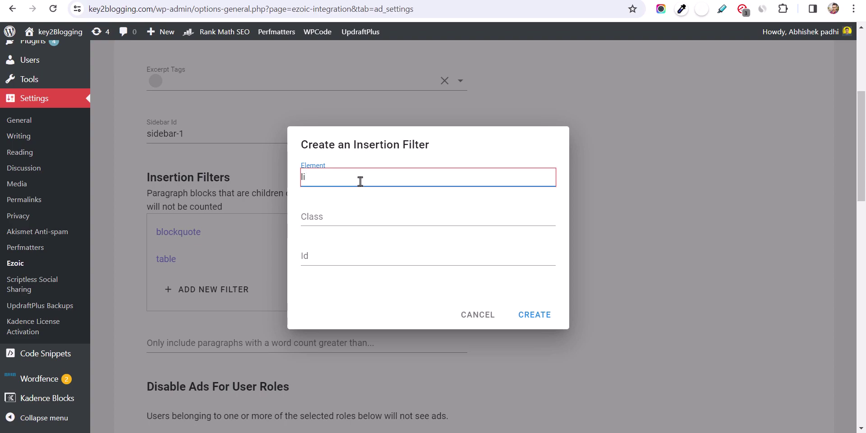
{"action": "left_click", "coordinate": [535, 315]}
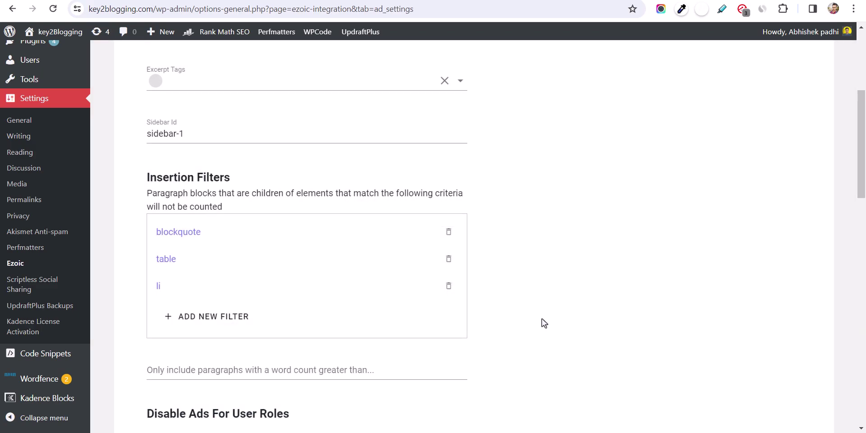
Begin another new insertion filter at its Class field, then return to the live blog post
{"action": "left_click", "coordinate": [204, 316]}
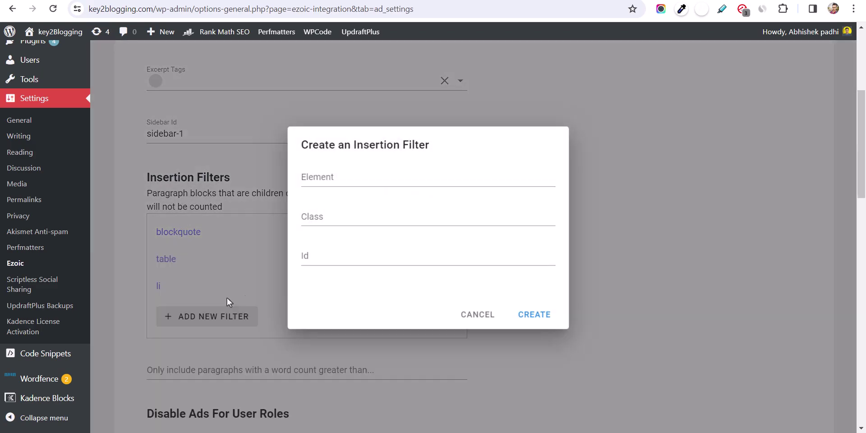
{"action": "left_click", "coordinate": [330, 217]}
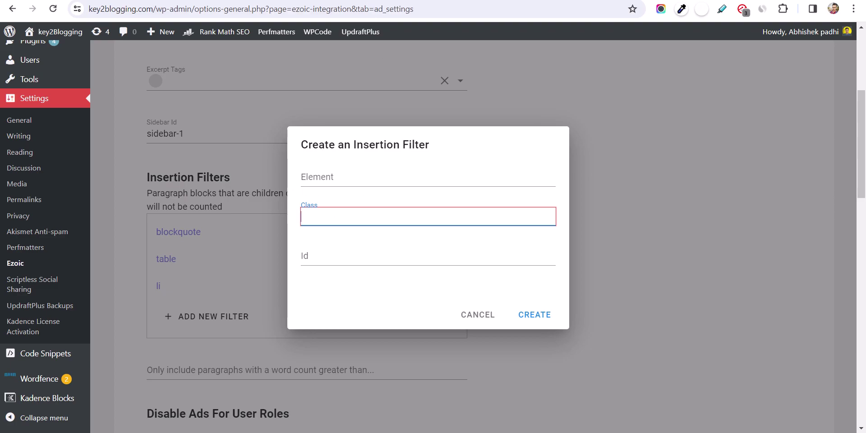
{"action": "key", "text": "ctrl+Tab"}
Inspect the Table of Contents in DevTools and select the kb-table-of-content-wrap class for editing
{"action": "scroll", "coordinate": [432, 244], "scroll_direction": "up", "scroll_amount": 3}
{"action": "scroll", "coordinate": [432, 244], "scroll_direction": "up", "scroll_amount": 15}
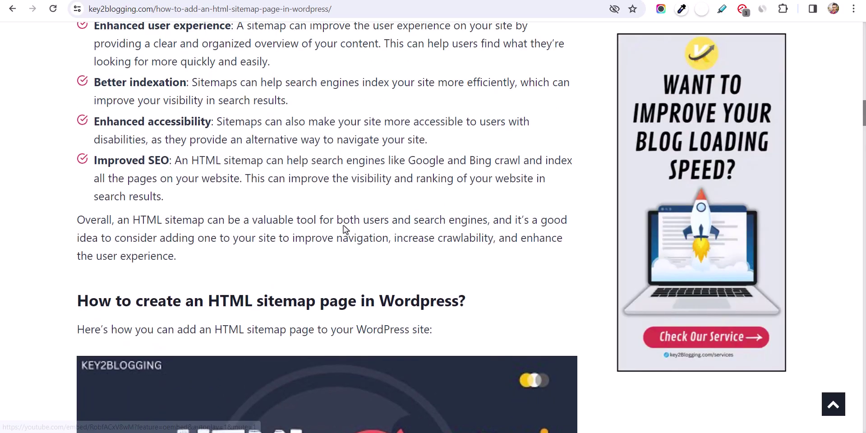
{"action": "right_click", "coordinate": [247, 239]}
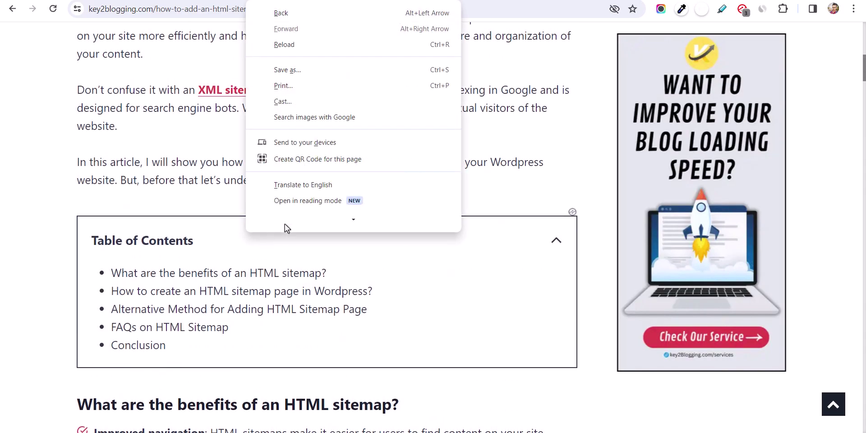
{"action": "left_click", "coordinate": [283, 221]}
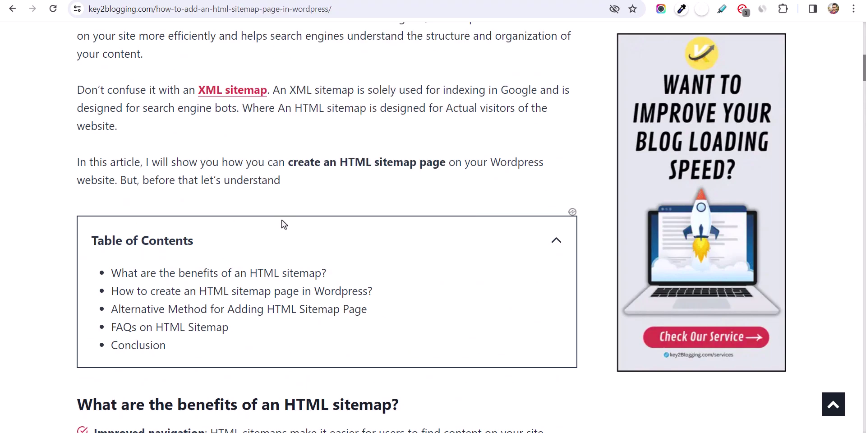
{"action": "scroll", "coordinate": [722, 158], "scroll_direction": "up", "scroll_amount": 5}
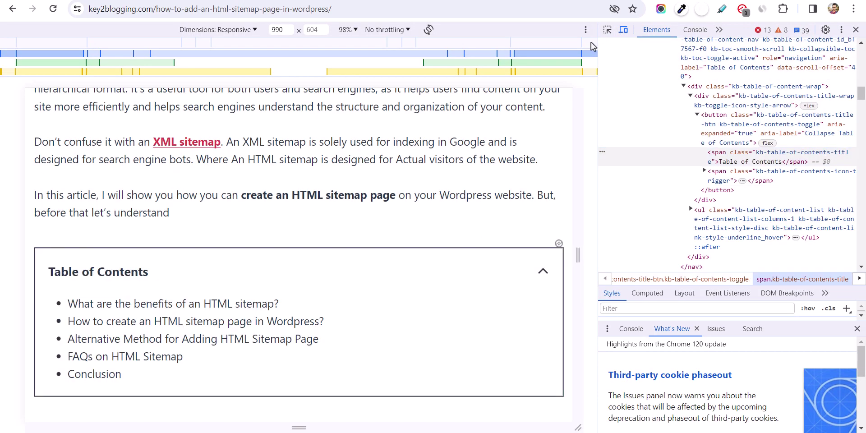
{"action": "scroll", "coordinate": [711, 192], "scroll_direction": "down", "scroll_amount": 5}
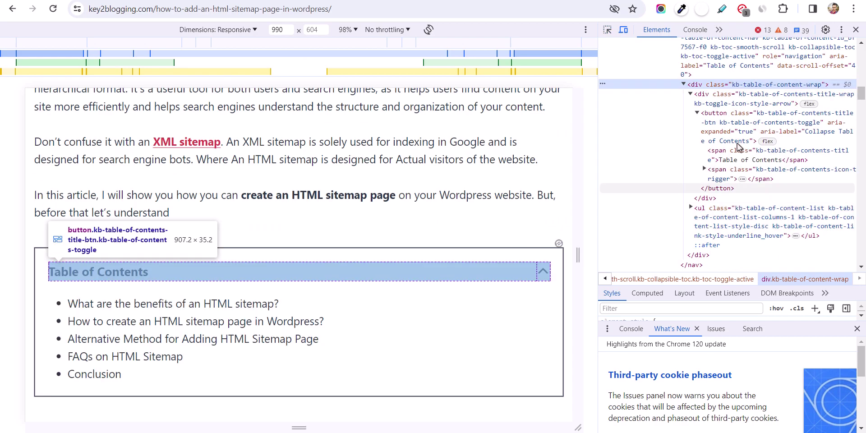
{"action": "left_click", "coordinate": [762, 86]}
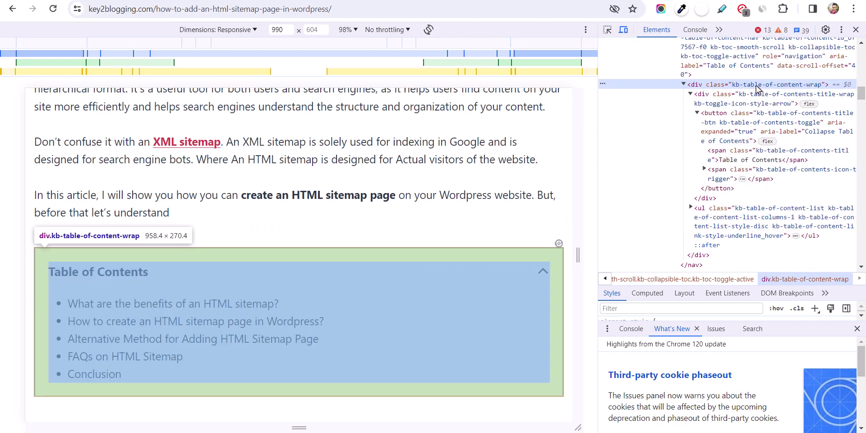
{"action": "double_click", "coordinate": [757, 86]}
{"action": "key", "text": "ctrl+c"}
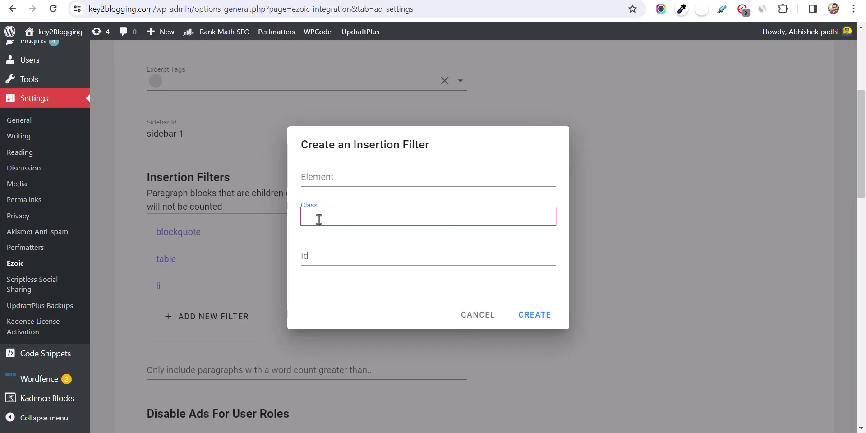
Create a Class insertion filter for kb-table-of-content-wrap
{"action": "left_click", "coordinate": [328, 213]}
{"action": "key", "text": "ctrl+v"}
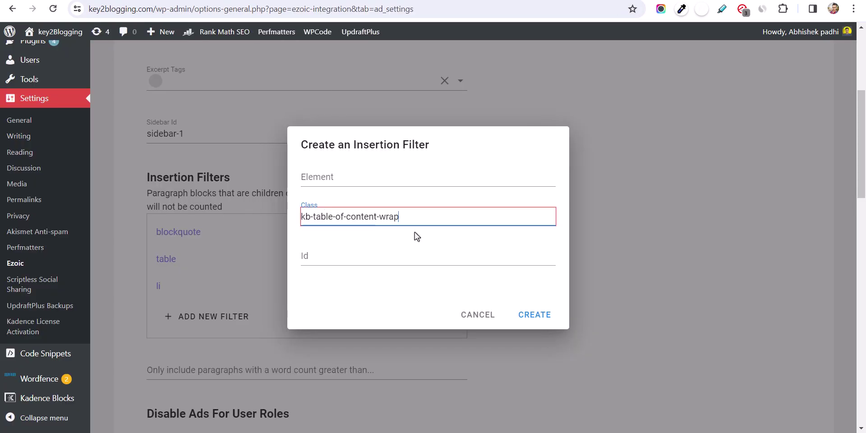
{"action": "left_click", "coordinate": [528, 315]}
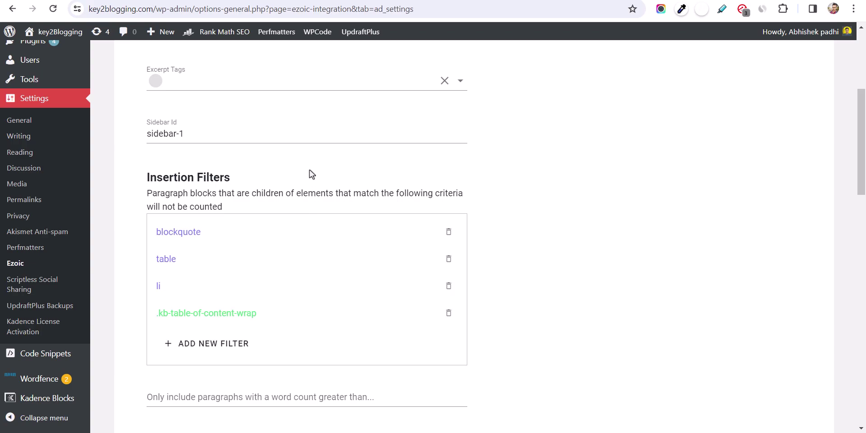
{"action": "scroll", "coordinate": [223, 142], "scroll_direction": "up", "scroll_amount": 3}
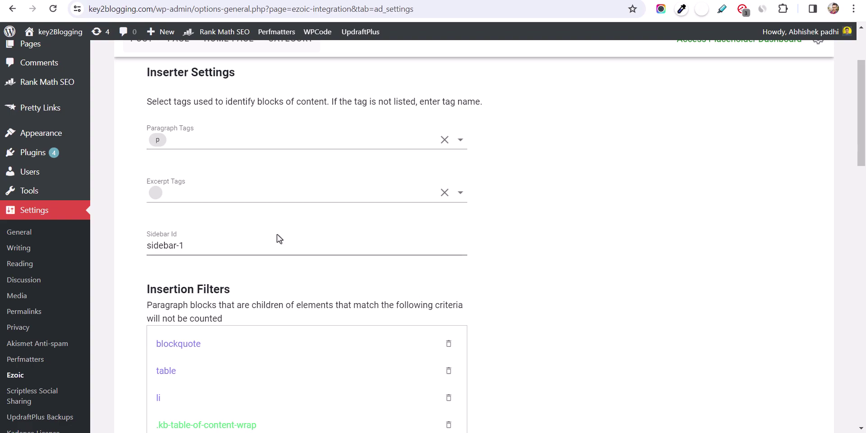
{"action": "scroll", "coordinate": [280, 240], "scroll_direction": "down", "scroll_amount": 4}
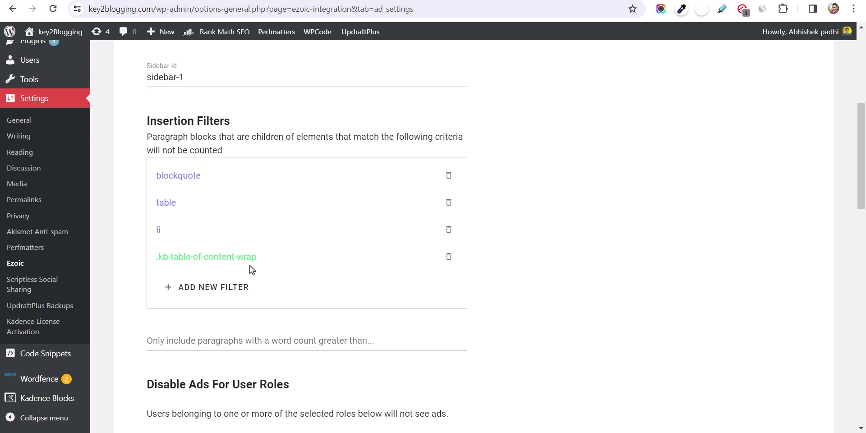
Set the minimum paragraph word count for insertion to 10
{"action": "left_click", "coordinate": [155, 339]}
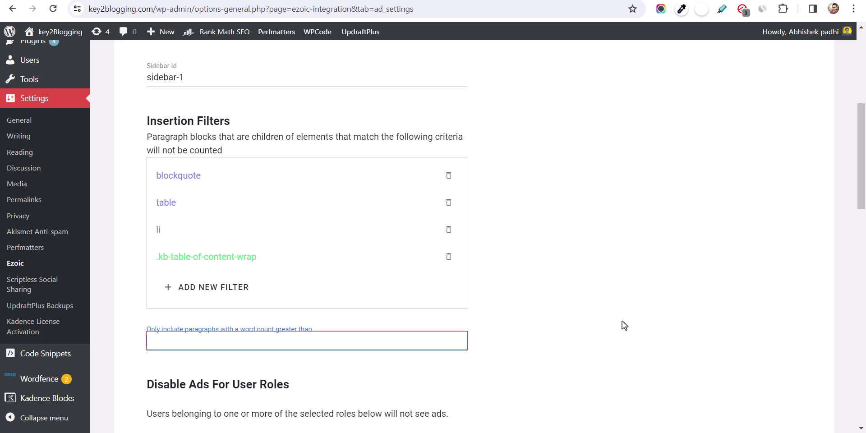
{"action": "scroll", "coordinate": [602, 309], "scroll_direction": "down", "scroll_amount": 1}
{"action": "scroll", "coordinate": [602, 309], "scroll_direction": "down", "scroll_amount": 1}
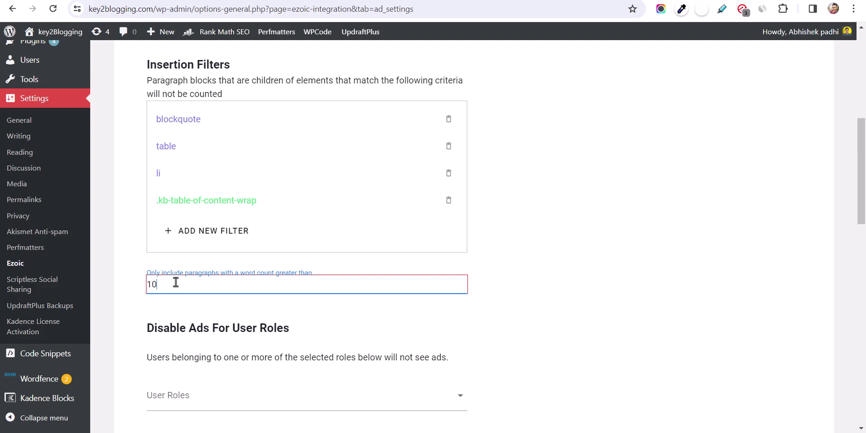
{"action": "left_click", "coordinate": [508, 283]}
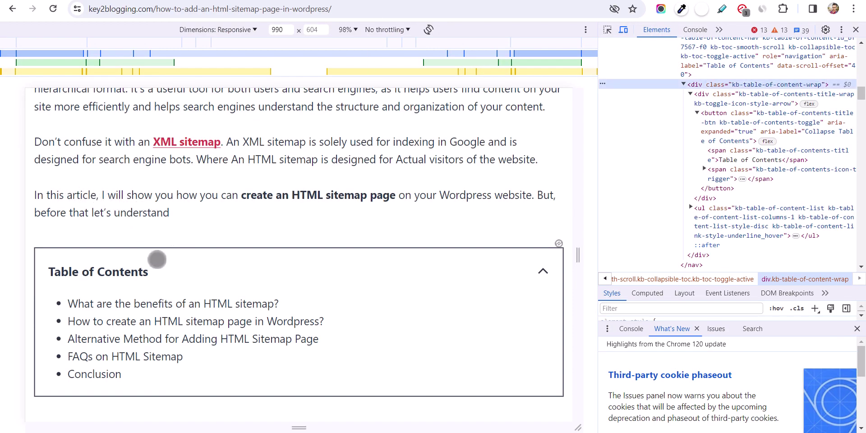
Close DevTools and return to the Ezoic Inserter Settings with four filters listed
{"action": "scroll", "coordinate": [155, 298], "scroll_direction": "down", "scroll_amount": 1}
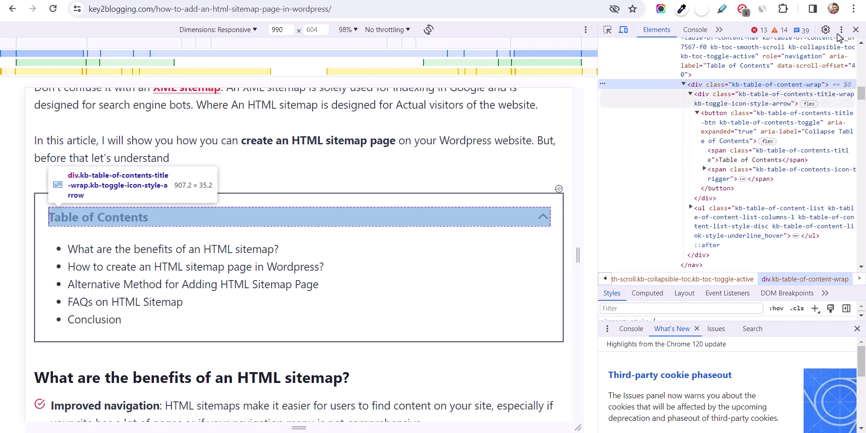
{"action": "left_click", "coordinate": [856, 29]}
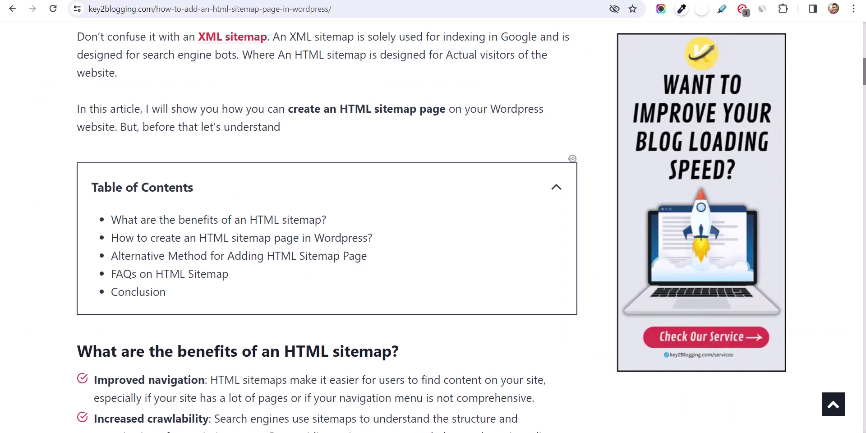
{"action": "scroll", "coordinate": [388, 242], "scroll_direction": "down", "scroll_amount": 4}
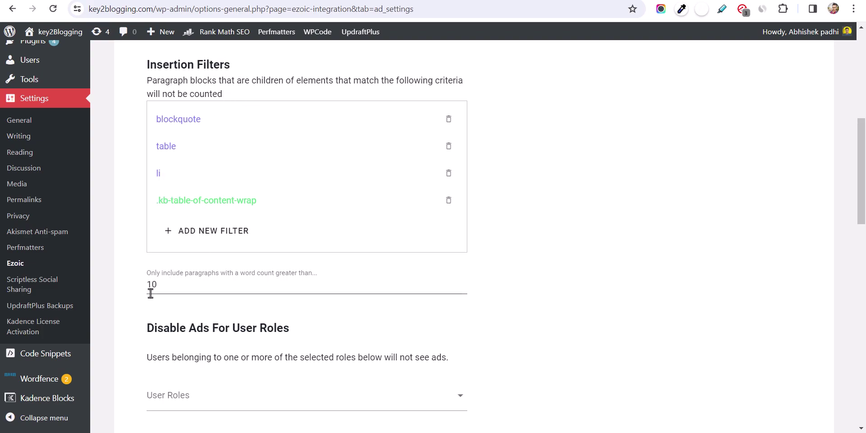
Recheck the 10-word threshold and cancel out of adding an excluded URL
{"action": "left_click", "coordinate": [172, 283]}
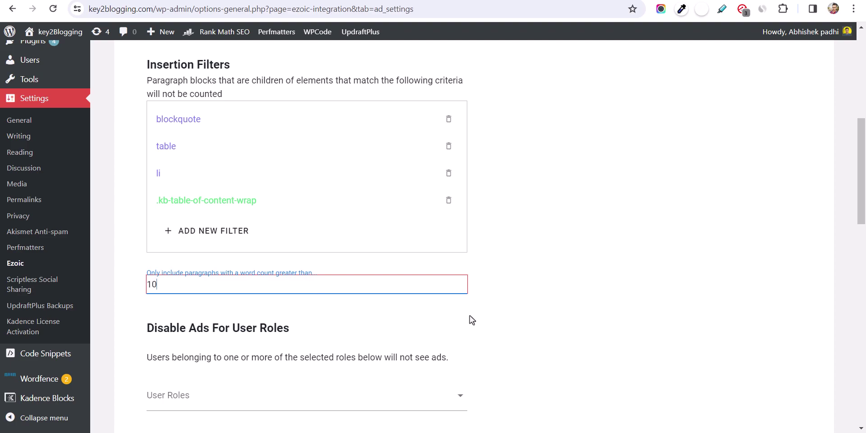
{"action": "scroll", "coordinate": [471, 320], "scroll_direction": "down", "scroll_amount": 8}
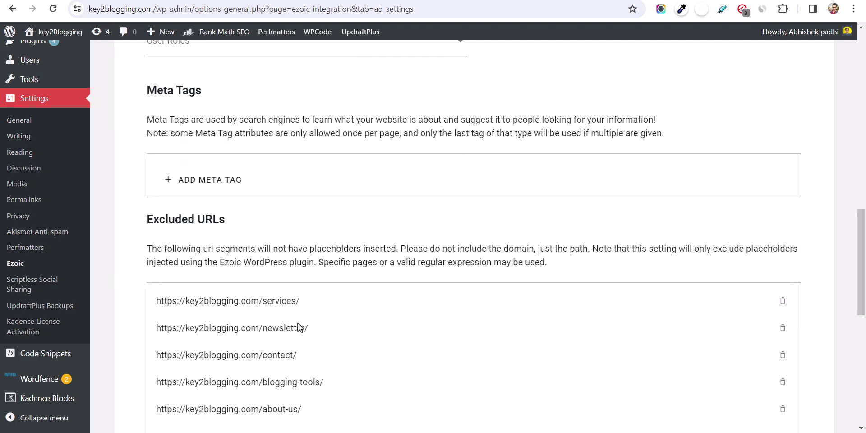
{"action": "scroll", "coordinate": [298, 329], "scroll_direction": "down", "scroll_amount": 2}
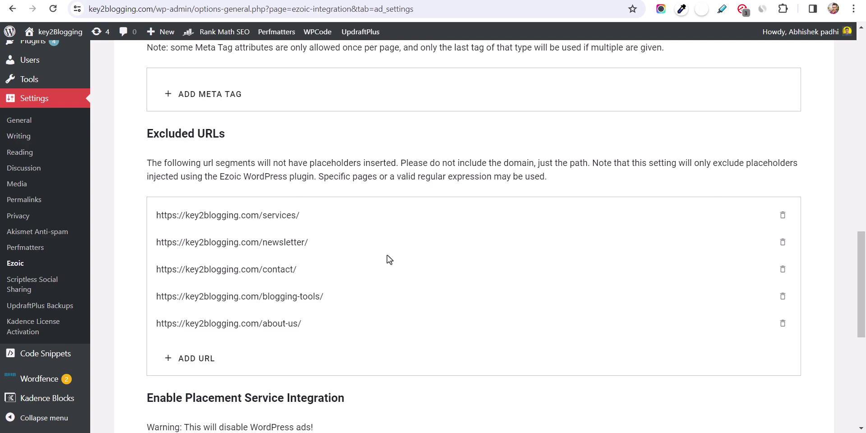
{"action": "left_click", "coordinate": [188, 358]}
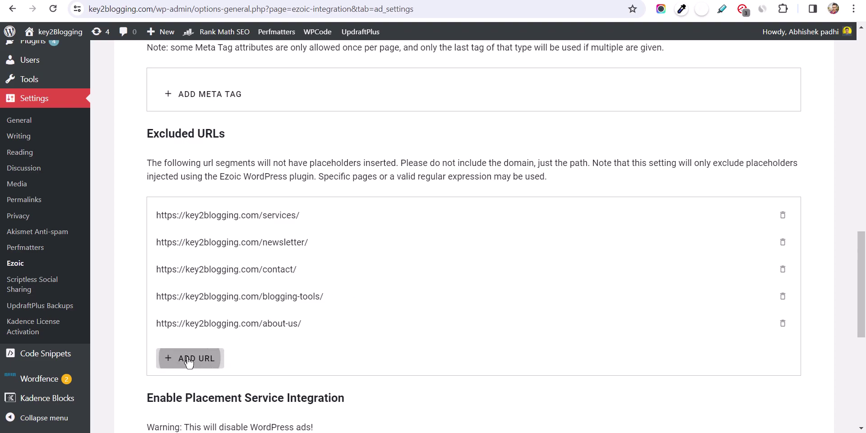
{"action": "left_click", "coordinate": [473, 269]}
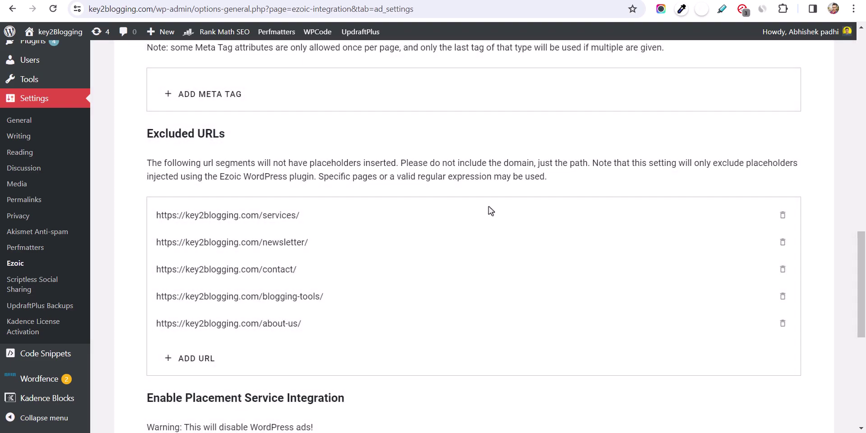
Save the Ezoic placeholder settings with the new filter and threshold
{"action": "scroll", "coordinate": [371, 358], "scroll_direction": "down", "scroll_amount": 4}
{"action": "scroll", "coordinate": [378, 301], "scroll_direction": "down", "scroll_amount": 4}
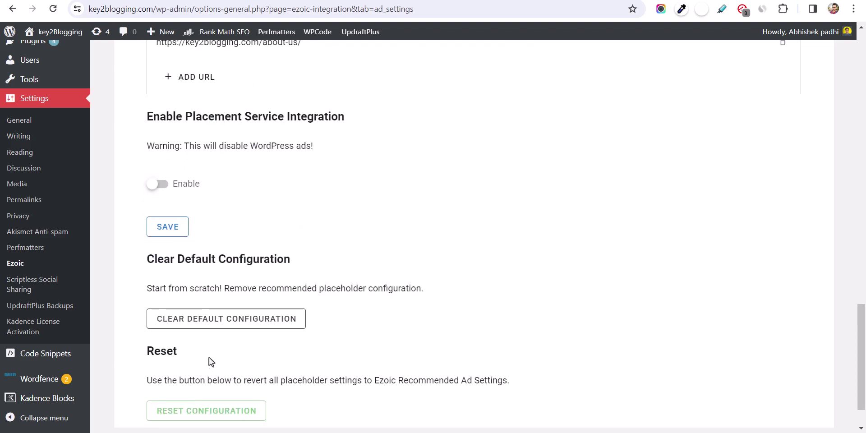
{"action": "left_click", "coordinate": [176, 179]}
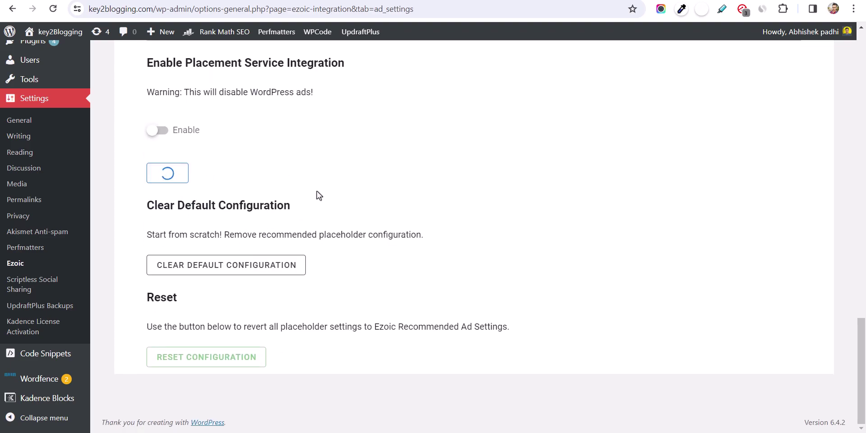
{"action": "scroll", "coordinate": [605, 223], "scroll_direction": "up", "scroll_amount": 15}
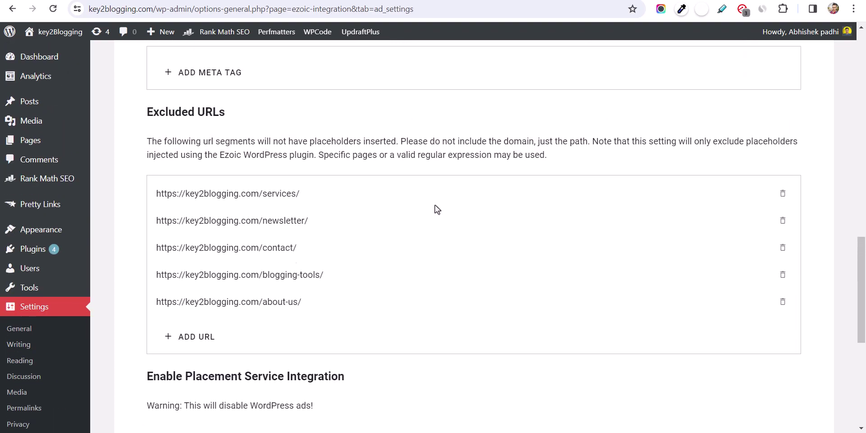
{"action": "scroll", "coordinate": [640, 185], "scroll_direction": "up", "scroll_amount": 8}
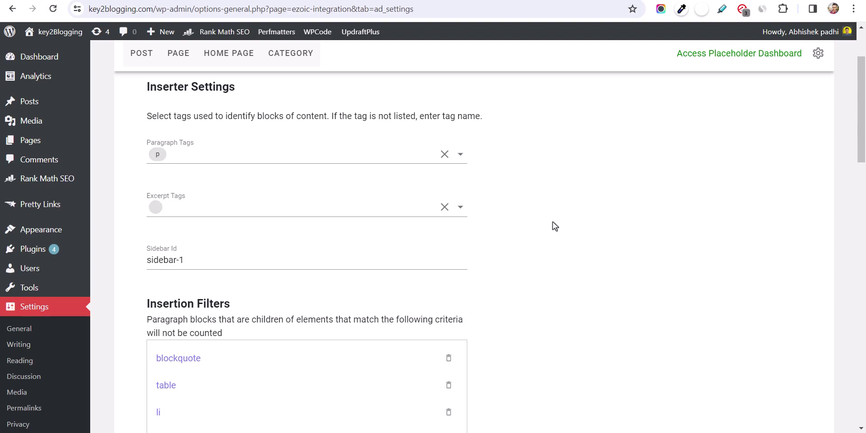
{"action": "scroll", "coordinate": [499, 199], "scroll_direction": "up", "scroll_amount": 3}
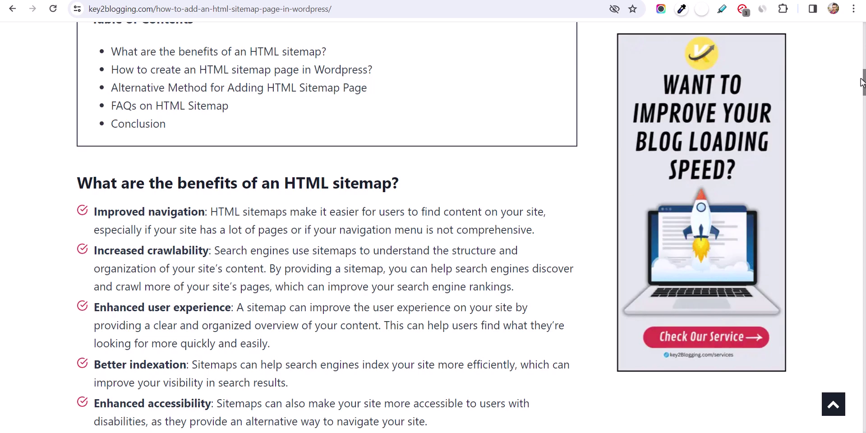
Open the SERPs article from Similar Posts and show the Ezoic extension's placeholder options
{"action": "left_click_drag", "start_coordinate": [862, 82], "coordinate": [856, 353]}
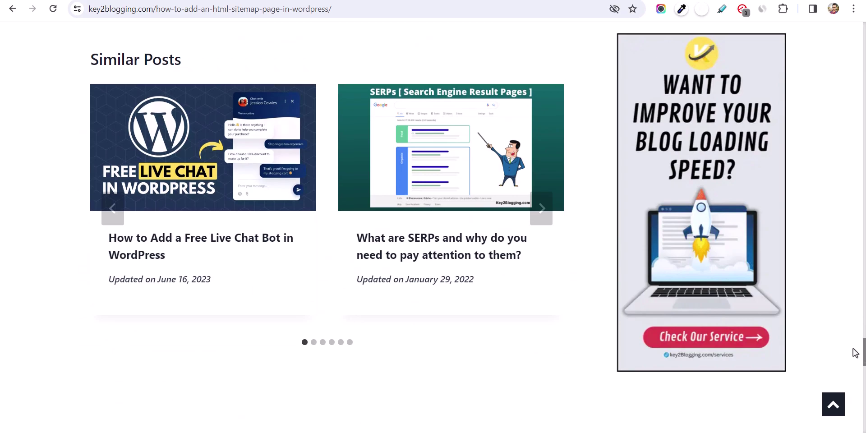
{"action": "left_click", "coordinate": [461, 256]}
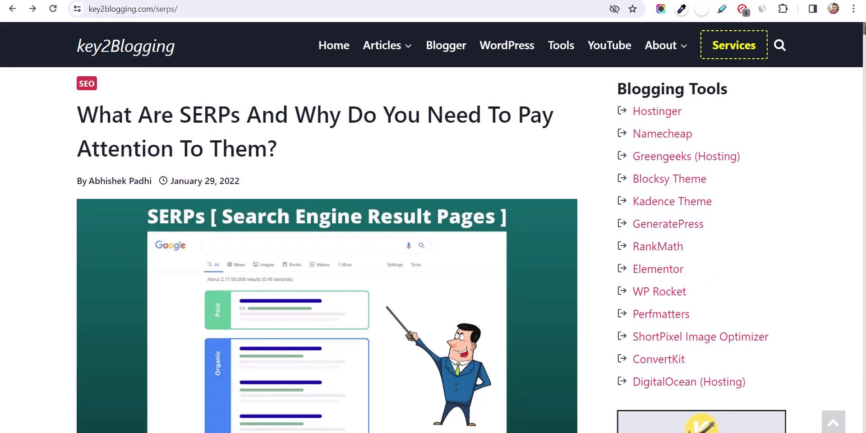
{"action": "scroll", "coordinate": [433, 226], "scroll_direction": "down", "scroll_amount": 8}
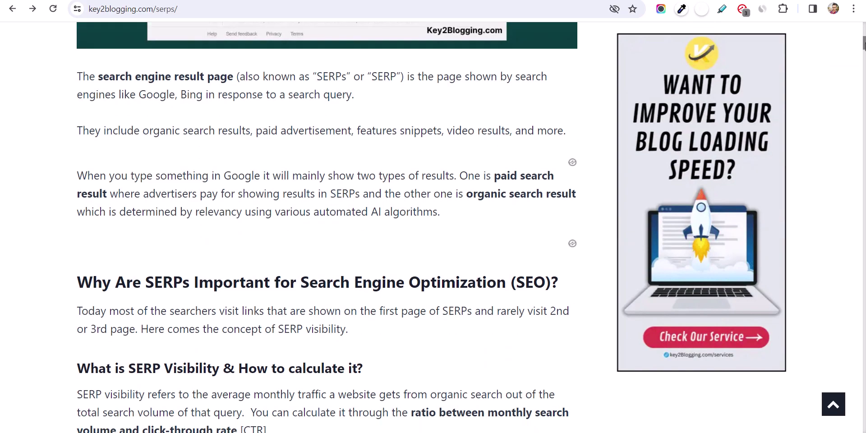
{"action": "scroll", "coordinate": [433, 225], "scroll_direction": "up", "scroll_amount": 10}
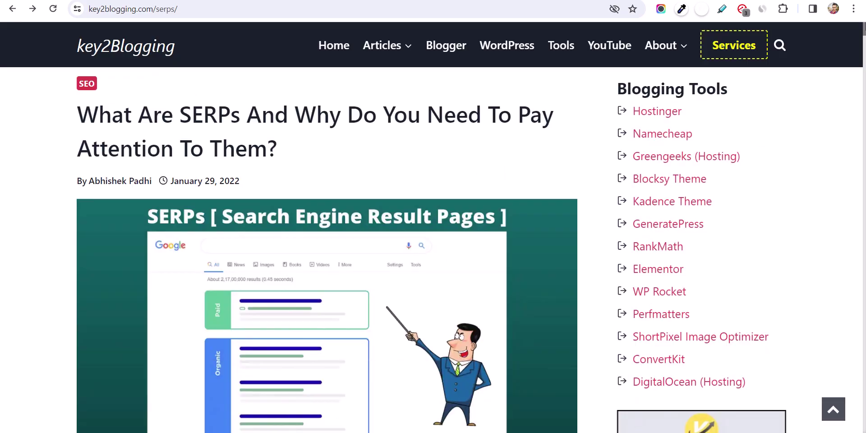
{"action": "left_click", "coordinate": [744, 10]}
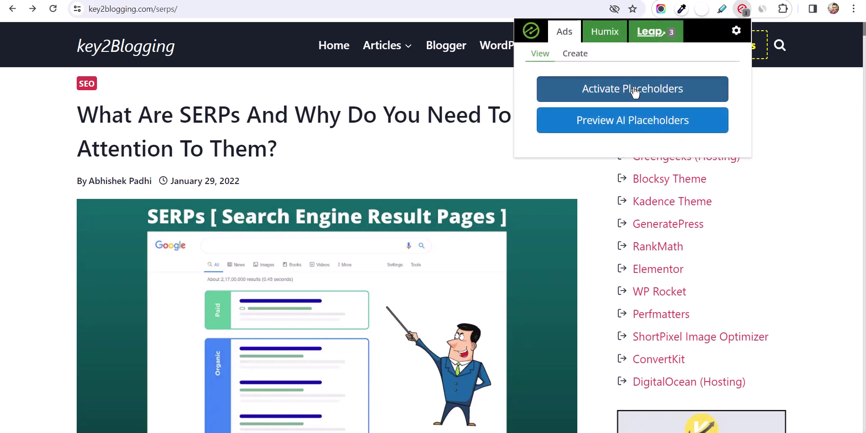
{"action": "left_click", "coordinate": [635, 87]}
{"action": "scroll", "coordinate": [509, 168], "scroll_direction": "down", "scroll_amount": 10}
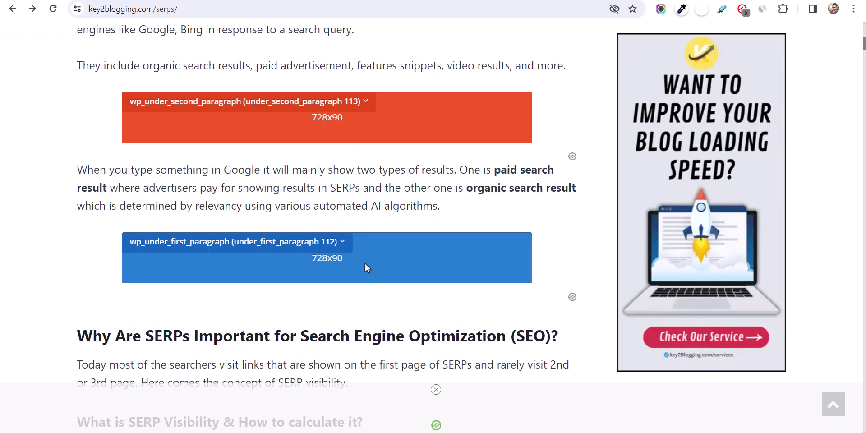
{"action": "scroll", "coordinate": [366, 266], "scroll_direction": "down", "scroll_amount": 11}
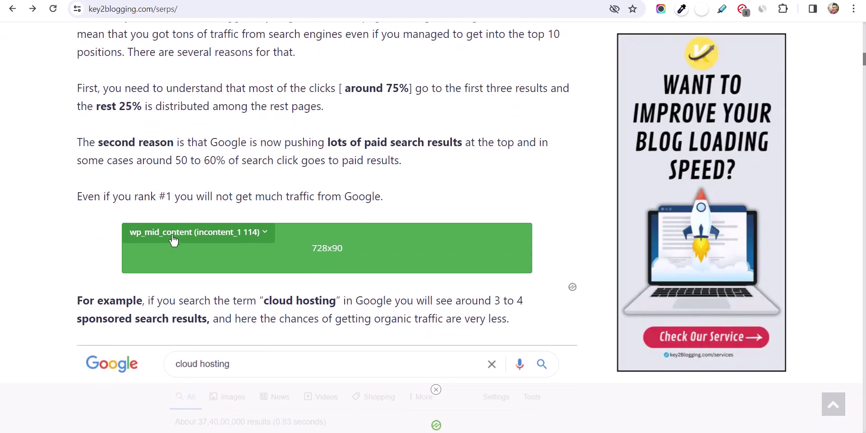
{"action": "scroll", "coordinate": [381, 221], "scroll_direction": "down", "scroll_amount": 12}
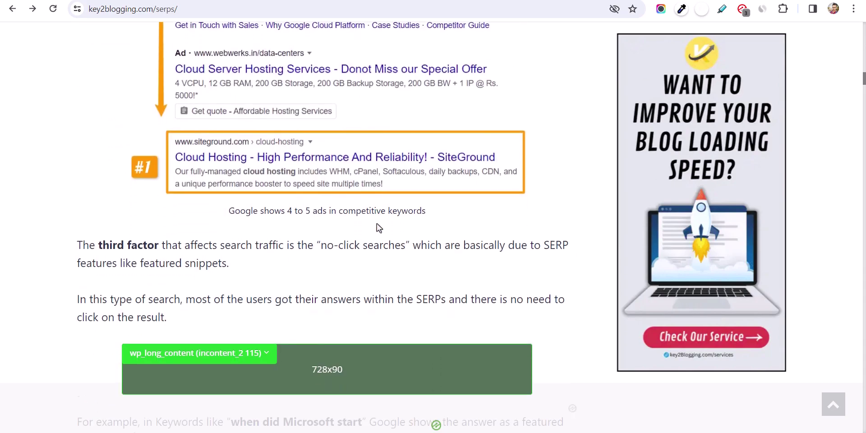
{"action": "scroll", "coordinate": [380, 228], "scroll_direction": "down", "scroll_amount": 12}
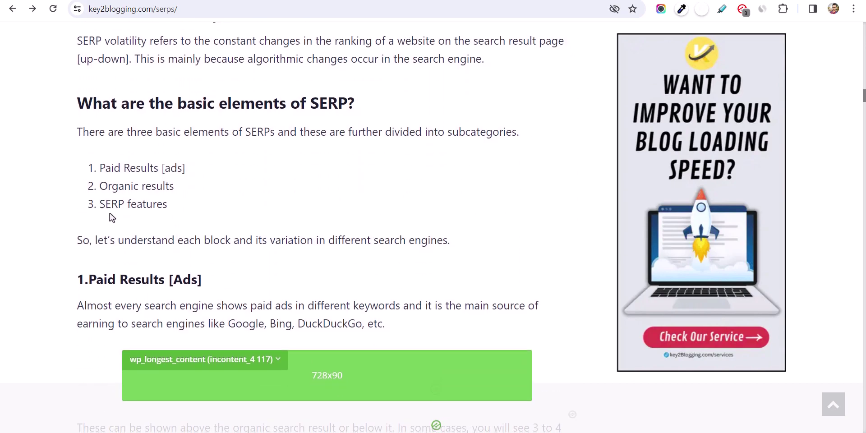
{"action": "scroll", "coordinate": [249, 206], "scroll_direction": "down", "scroll_amount": 6}
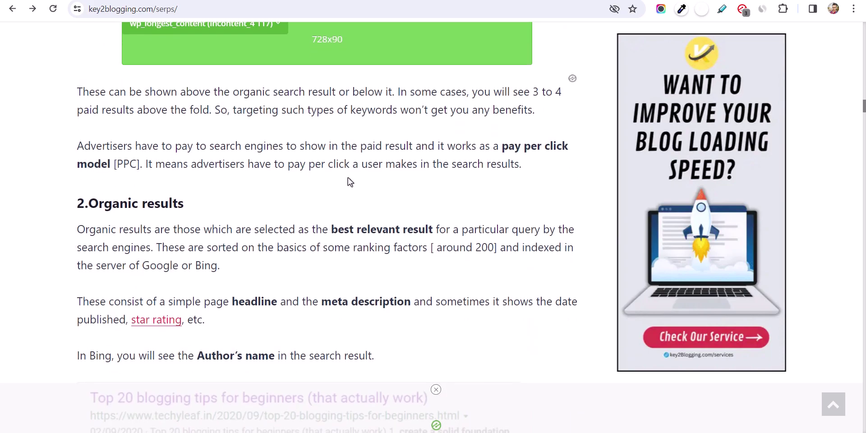
{"action": "scroll", "coordinate": [316, 185], "scroll_direction": "up", "scroll_amount": 2}
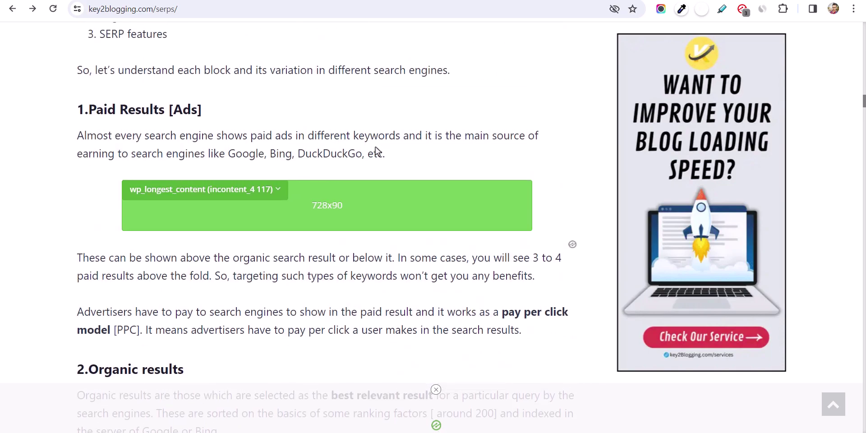
{"action": "scroll", "coordinate": [376, 151], "scroll_direction": "up", "scroll_amount": 20}
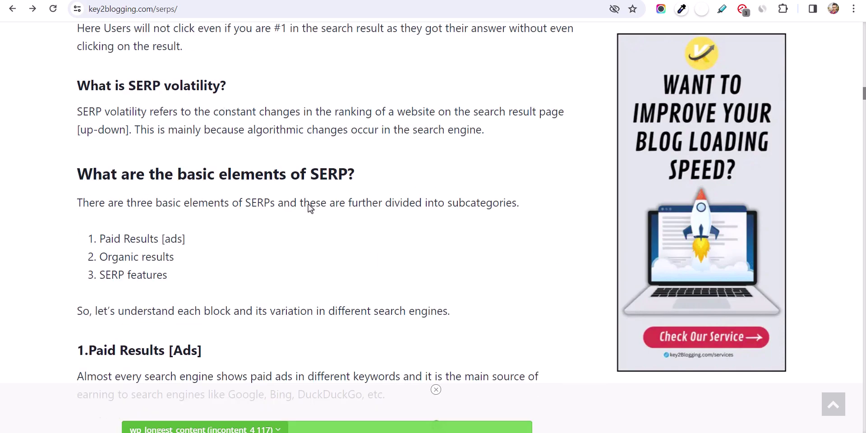
{"action": "scroll", "coordinate": [298, 215], "scroll_direction": "up", "scroll_amount": 20}
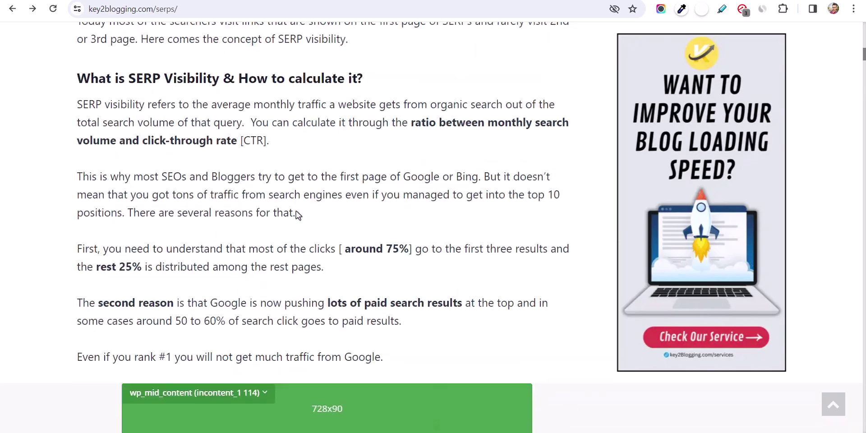
{"action": "scroll", "coordinate": [237, 257], "scroll_direction": "down", "scroll_amount": 4}
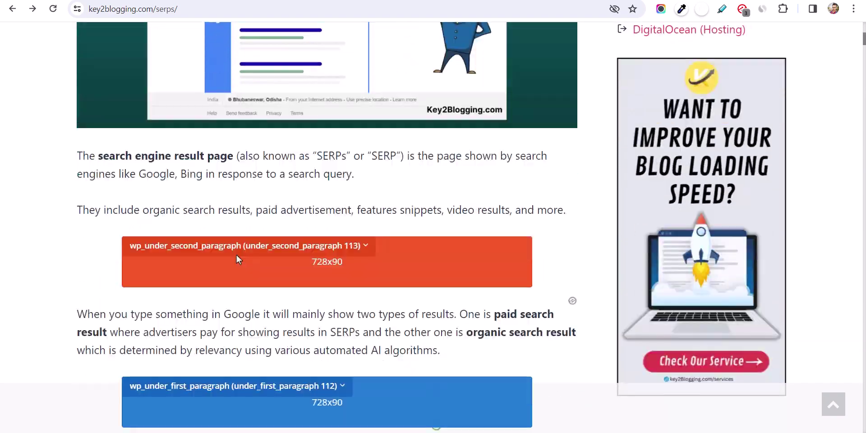
{"action": "scroll", "coordinate": [394, 204], "scroll_direction": "up", "scroll_amount": 10}
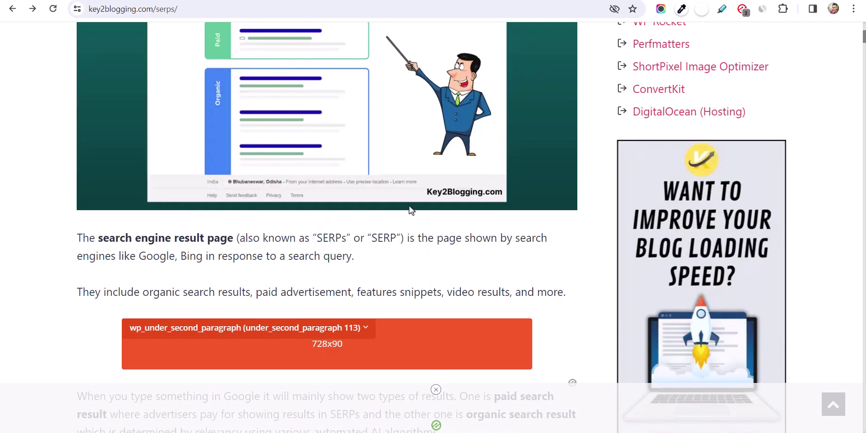
{"action": "scroll", "coordinate": [256, 246], "scroll_direction": "down", "scroll_amount": 6}
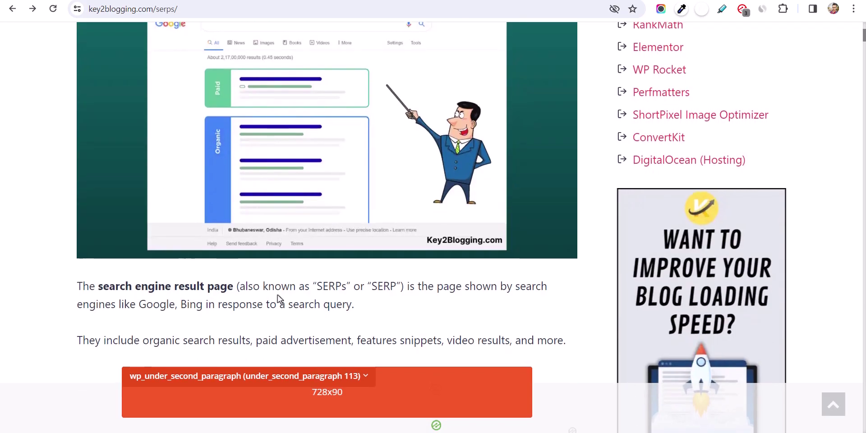
{"action": "scroll", "coordinate": [309, 271], "scroll_direction": "down", "scroll_amount": 4}
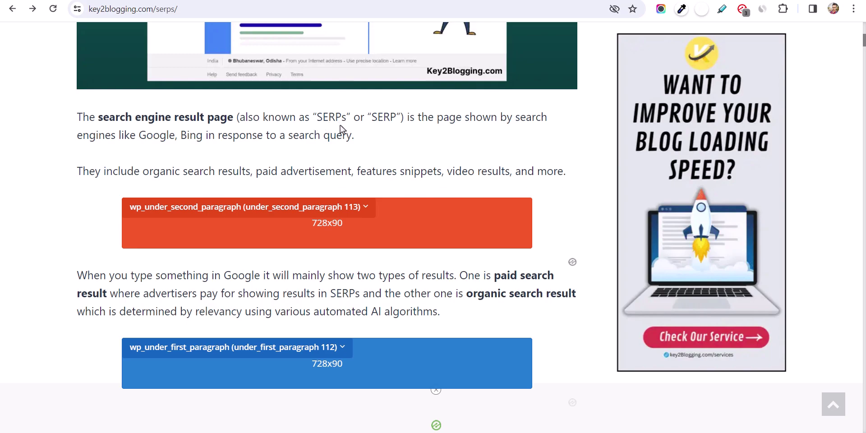
{"action": "scroll", "coordinate": [412, 184], "scroll_direction": "down", "scroll_amount": 11}
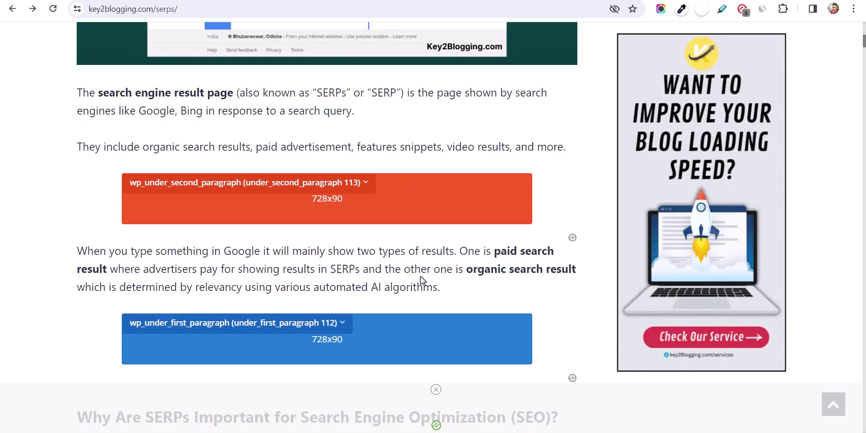
{"action": "scroll", "coordinate": [405, 260], "scroll_direction": "down", "scroll_amount": 2}
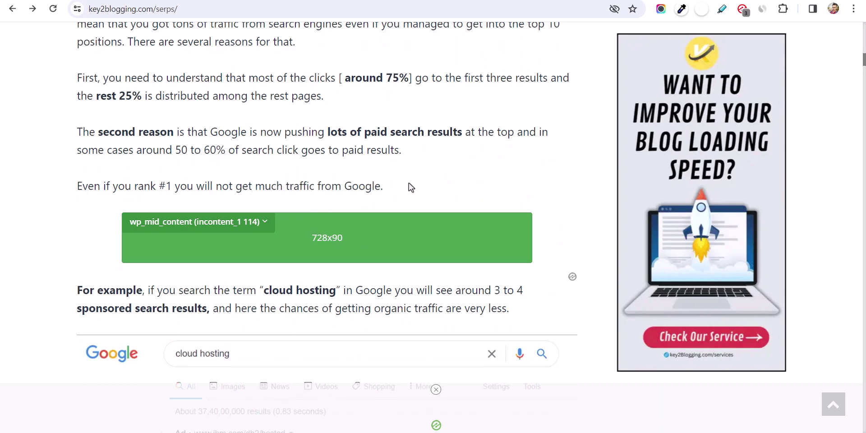
{"action": "scroll", "coordinate": [397, 217], "scroll_direction": "down", "scroll_amount": 8}
{"action": "scroll", "coordinate": [349, 266], "scroll_direction": "down", "scroll_amount": 18}
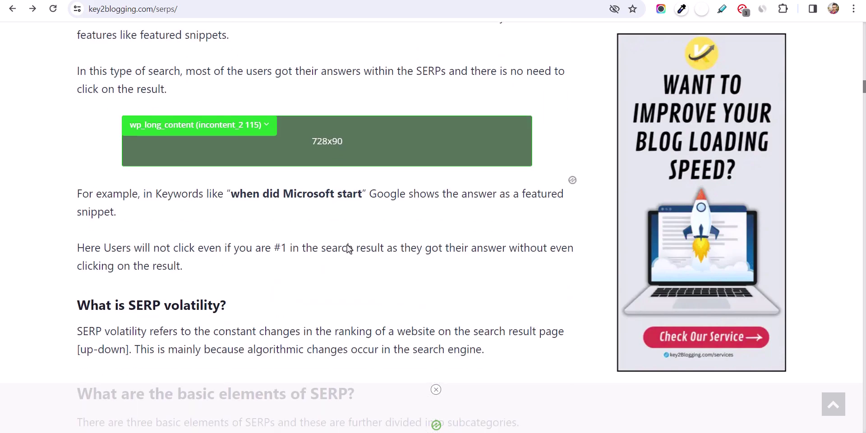
{"action": "scroll", "coordinate": [360, 236], "scroll_direction": "down", "scroll_amount": 8}
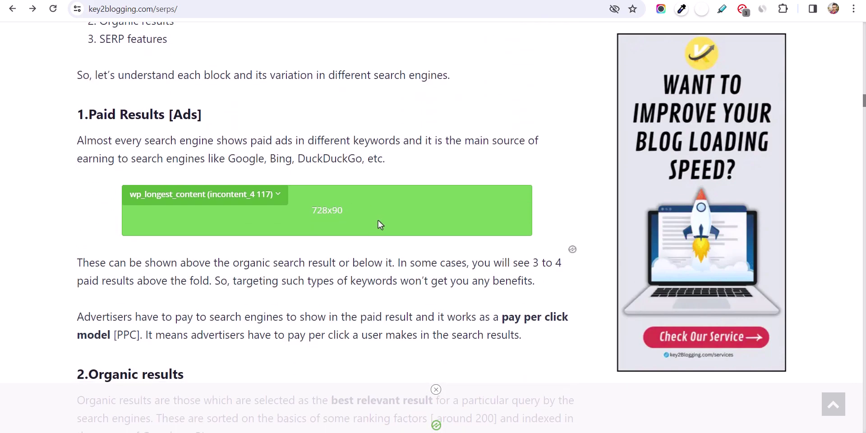
{"action": "scroll", "coordinate": [400, 231], "scroll_direction": "down", "scroll_amount": 16}
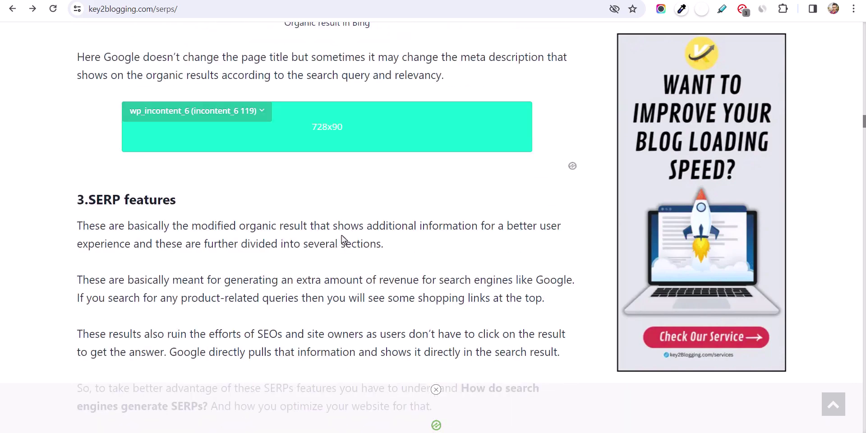
{"action": "scroll", "coordinate": [396, 230], "scroll_direction": "down", "scroll_amount": 20}
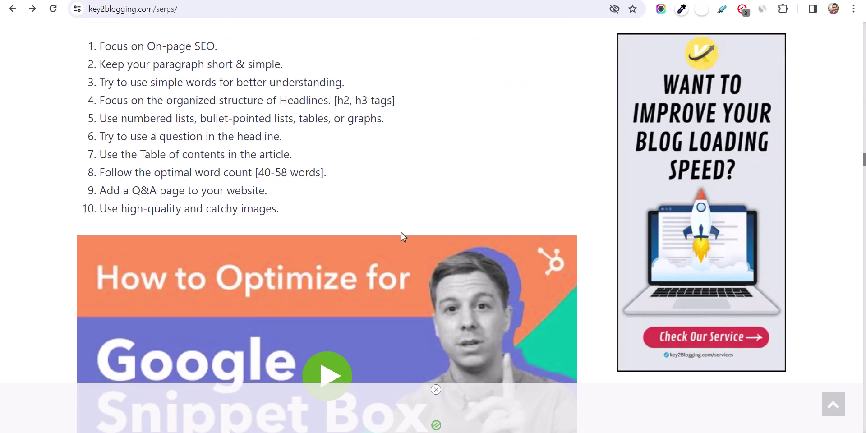
{"action": "scroll", "coordinate": [403, 235], "scroll_direction": "down", "scroll_amount": 9}
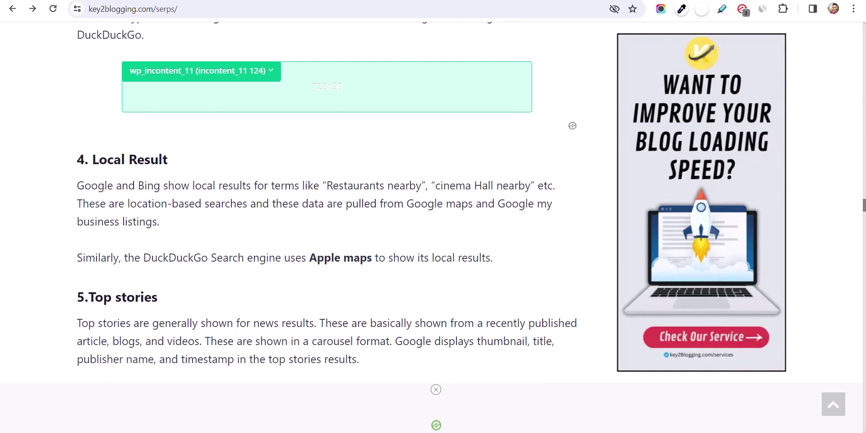
{"action": "left_click_drag", "start_coordinate": [862, 203], "coordinate": [864, 399]}
Browse the Page, Home Page and Post placeholder rules, ending on the Category rules
{"action": "scroll", "coordinate": [405, 242], "scroll_direction": "up", "scroll_amount": 4}
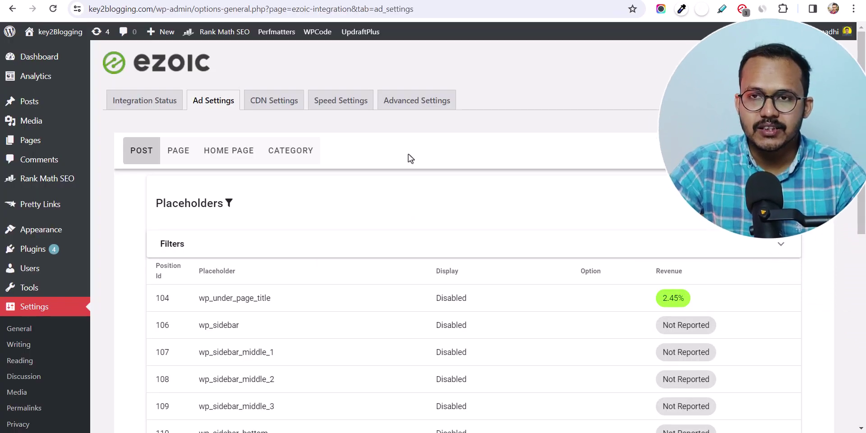
{"action": "left_click", "coordinate": [176, 155]}
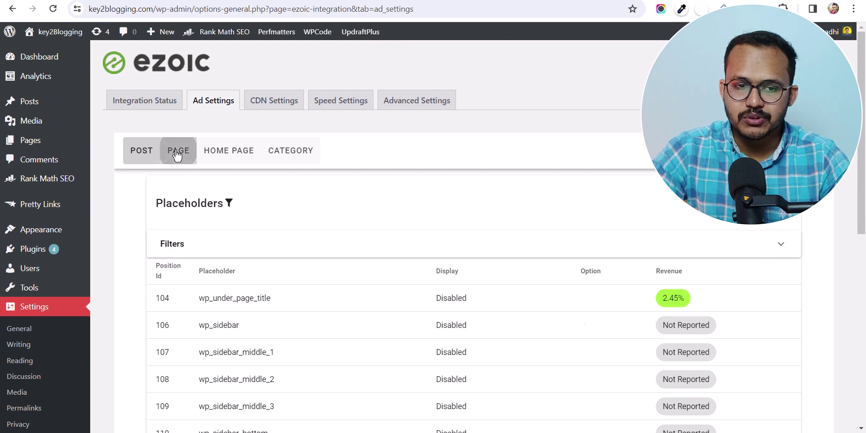
{"action": "left_click", "coordinate": [234, 158]}
{"action": "left_click", "coordinate": [154, 157]}
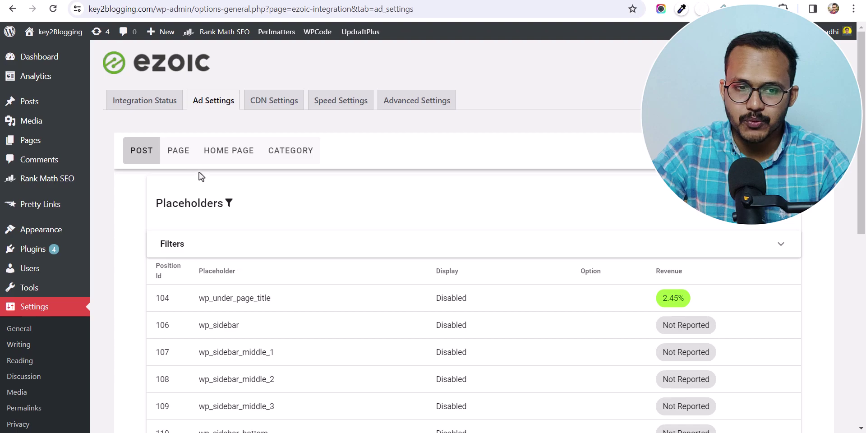
{"action": "left_click", "coordinate": [270, 157]}
{"action": "scroll", "coordinate": [378, 274], "scroll_direction": "down", "scroll_amount": 4}
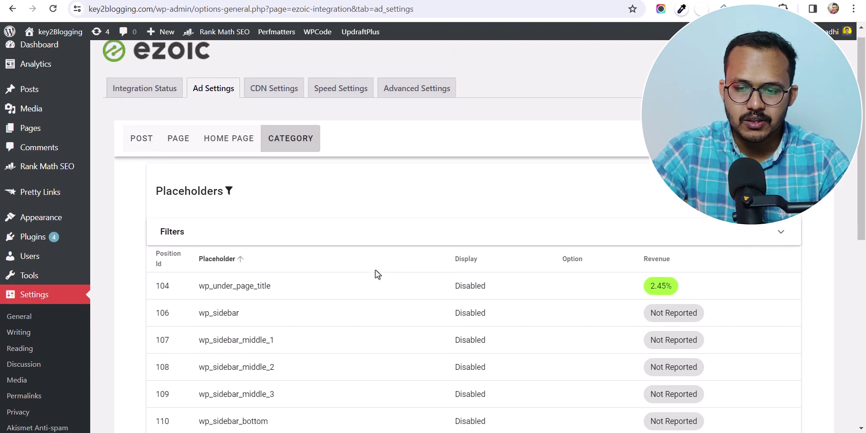
{"action": "scroll", "coordinate": [225, 311], "scroll_direction": "down", "scroll_amount": 1}
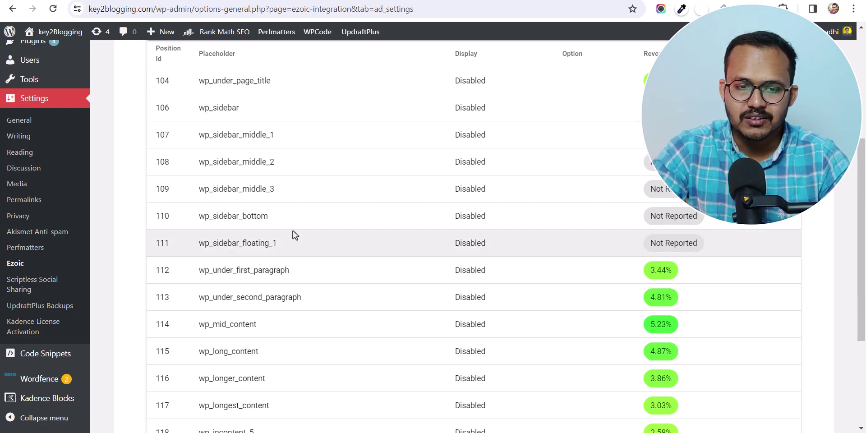
Keep wp_sidebar_bottom's display rule set to Disabled and close it unchanged
{"action": "left_click", "coordinate": [296, 217]}
{"action": "left_click", "coordinate": [401, 251]}
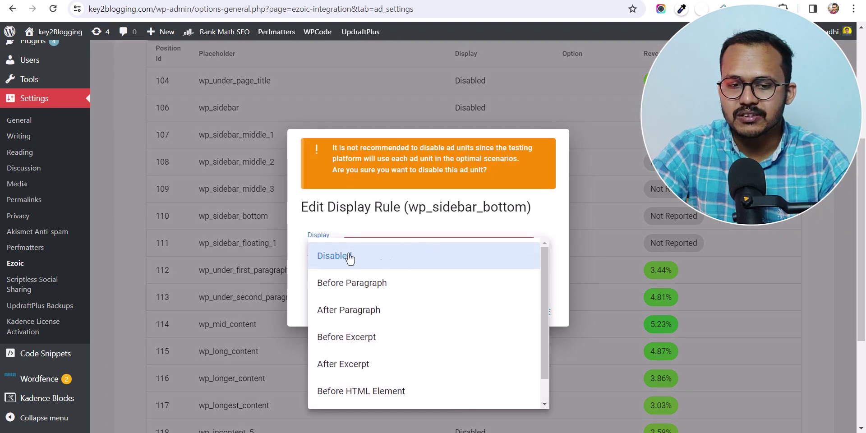
{"action": "left_click", "coordinate": [552, 205]}
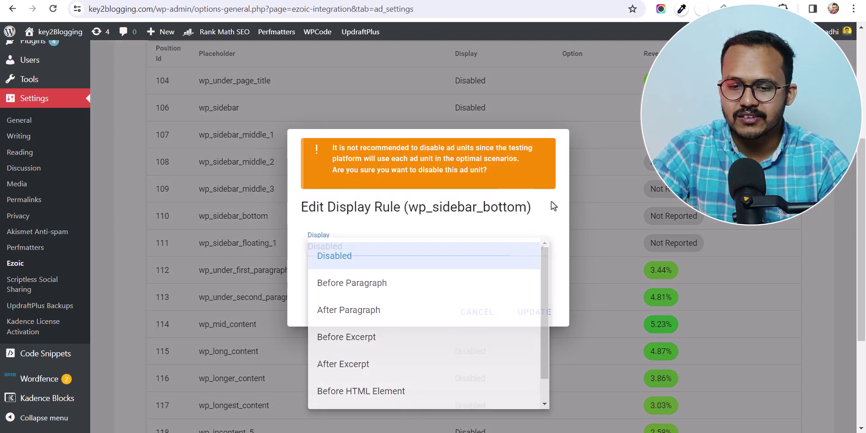
{"action": "left_click", "coordinate": [479, 321]}
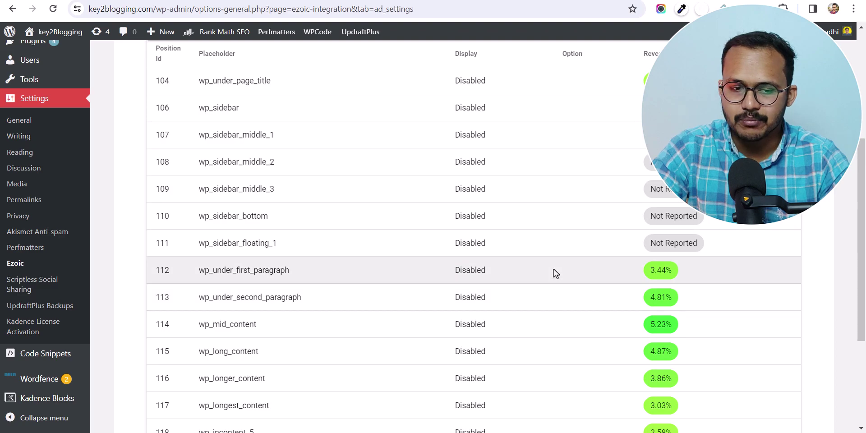
Review the all-Disabled Category placeholder list and go to Speed Settings
{"action": "scroll", "coordinate": [556, 276], "scroll_direction": "down", "scroll_amount": 4}
{"action": "scroll", "coordinate": [688, 363], "scroll_direction": "up", "scroll_amount": 9}
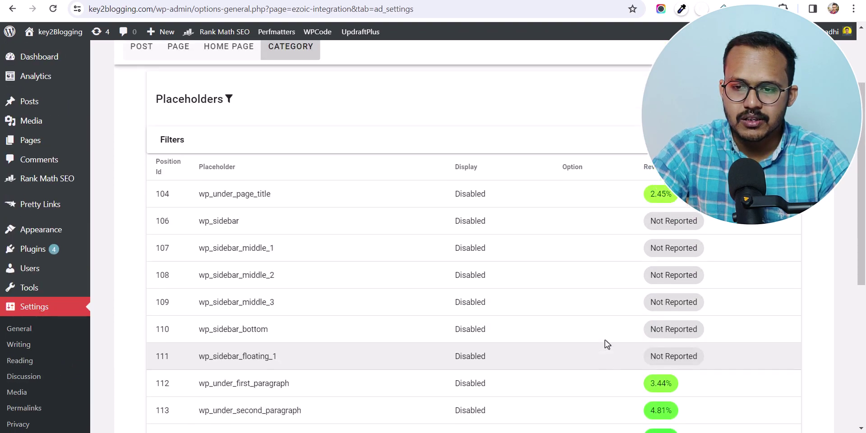
{"action": "scroll", "coordinate": [592, 324], "scroll_direction": "down", "scroll_amount": 7}
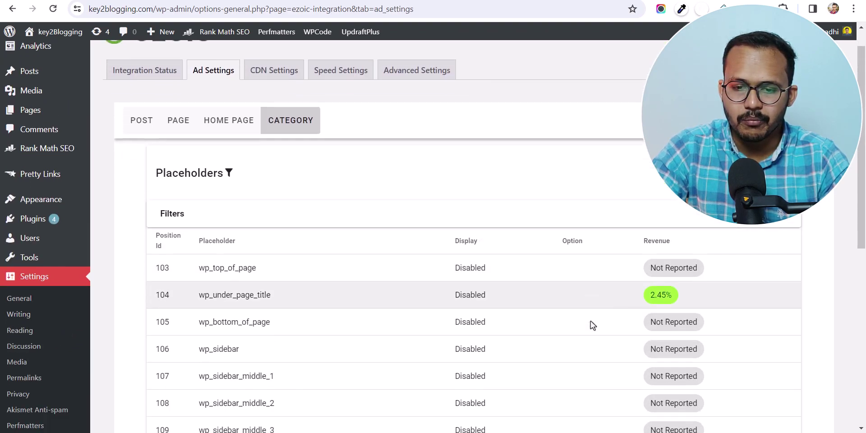
{"action": "scroll", "coordinate": [548, 293], "scroll_direction": "up", "scroll_amount": 8}
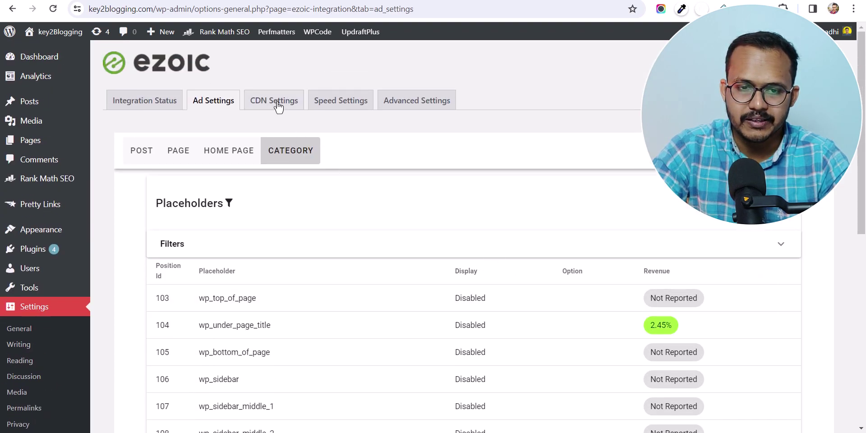
{"action": "left_click", "coordinate": [345, 103]}
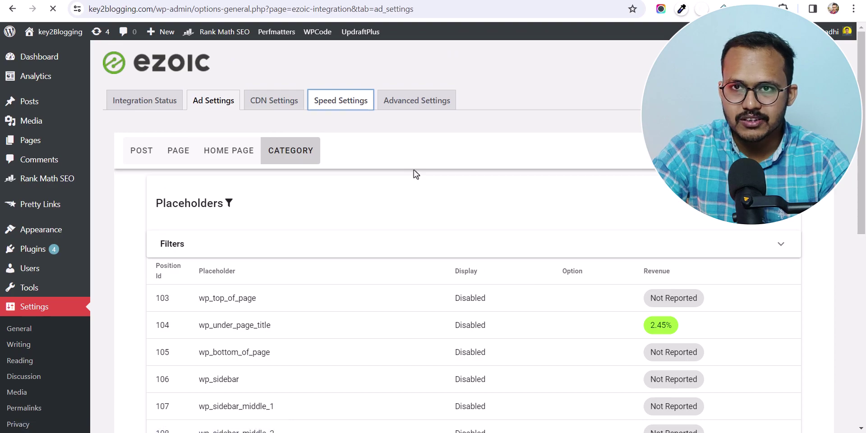